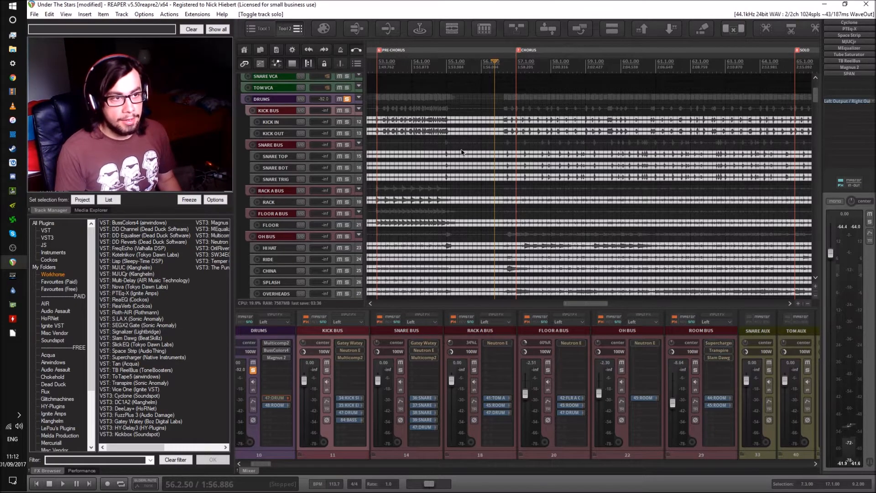
Step: Play the soloed drum mix from position 56.3.00, just before the chorus, and stop it before the solo section
scroll(468, 189, down, 2)
scroll(468, 189, up, 1)
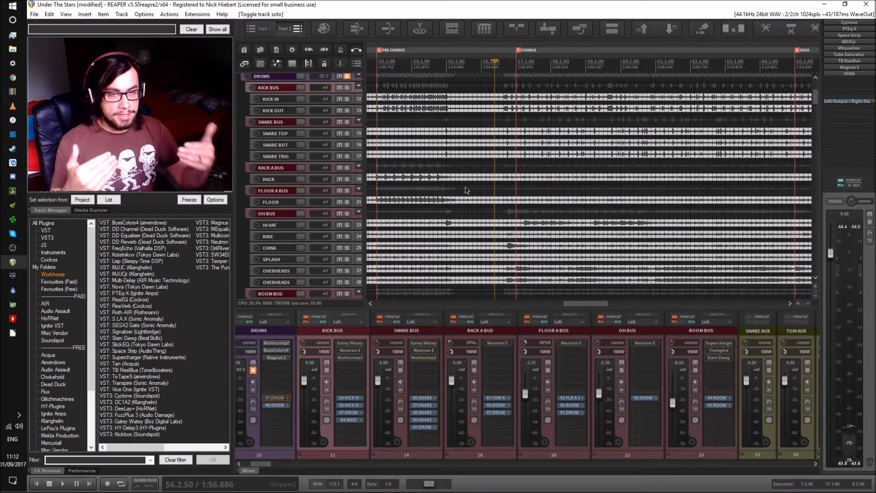
scroll(484, 166, left, 2)
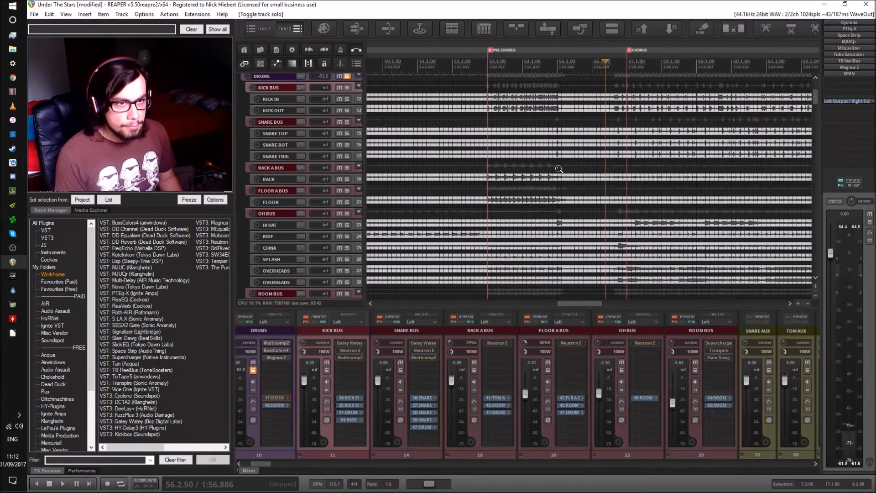
click(554, 68)
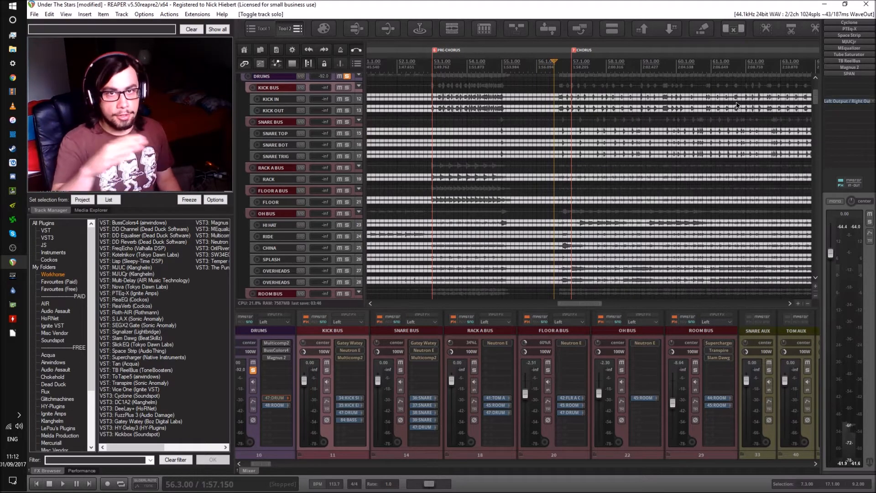
key(space)
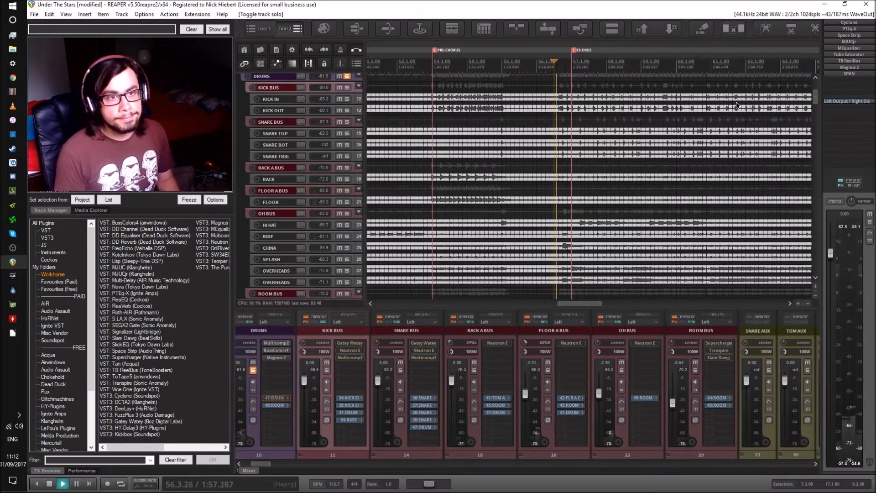
scroll(644, 211, right, 3)
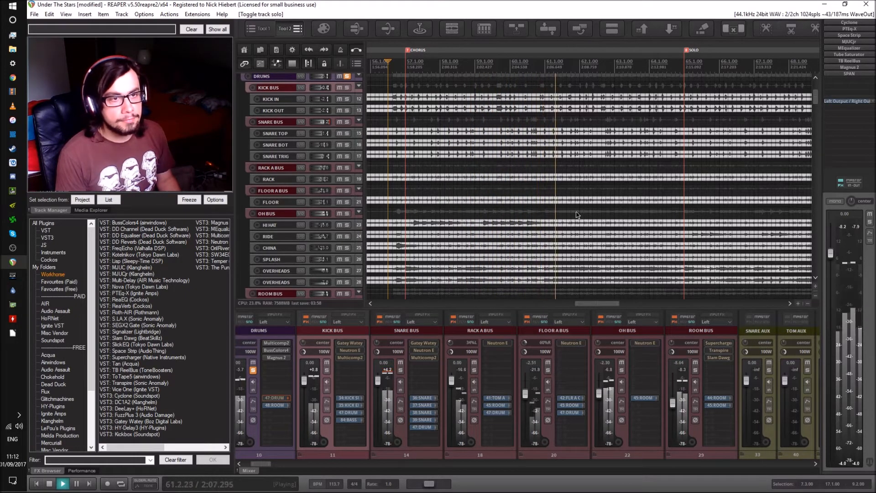
scroll(577, 213, right, 1)
scroll(577, 213, right, 1)
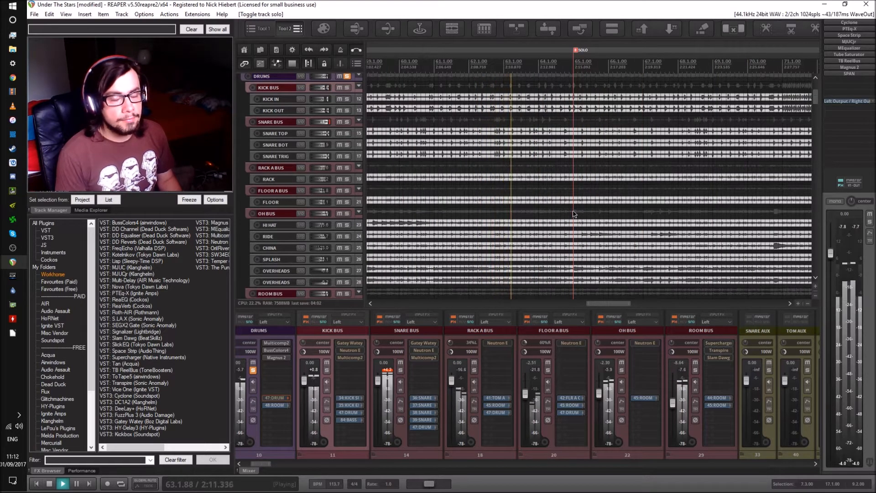
key(space)
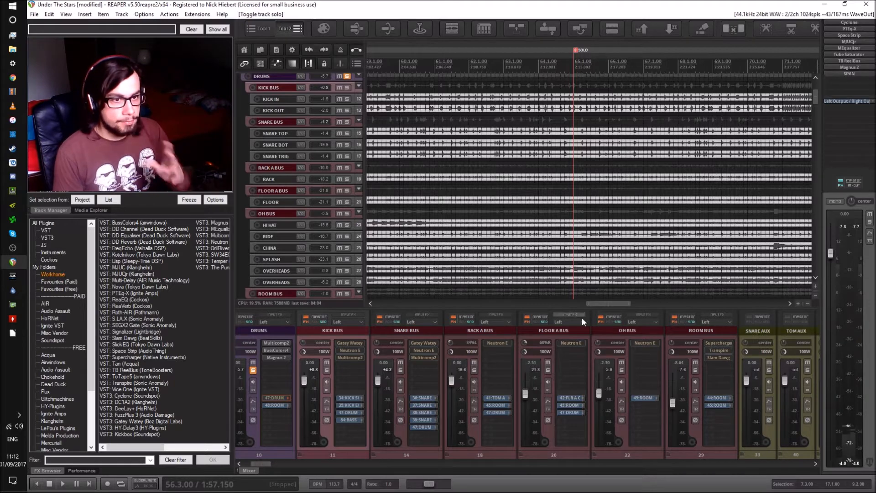
Step: Examine the waveforms of the snare top, snare bottom and snare trigger tracks around the start of the chorus
drag(605, 301, 566, 300)
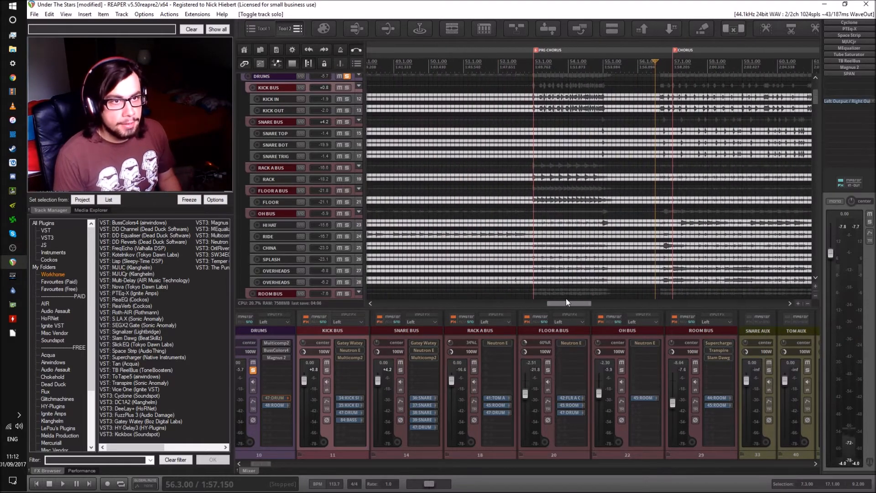
scroll(579, 205, up, 2)
scroll(619, 176, up, 4)
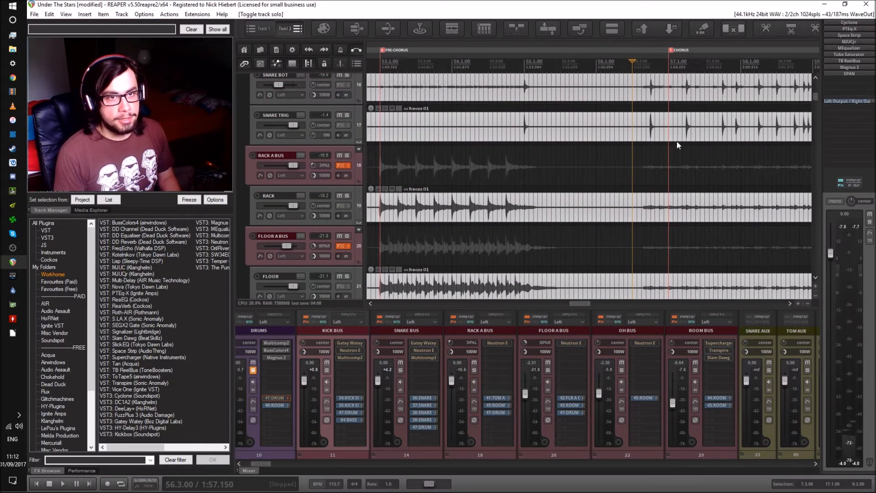
scroll(625, 169, up, 2)
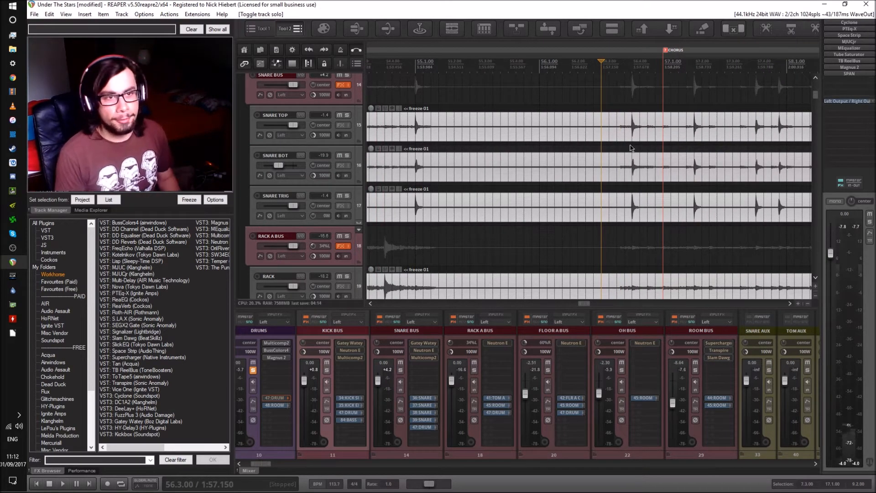
scroll(632, 147, right, 4)
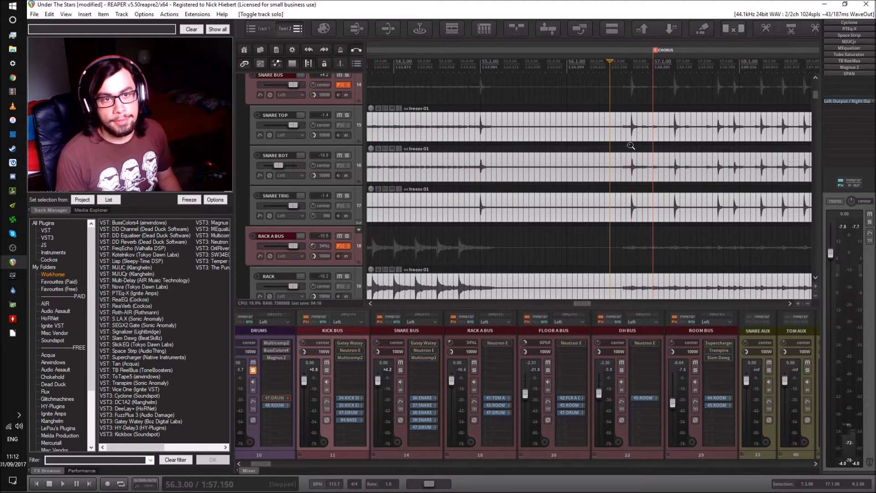
scroll(656, 159, up, 4)
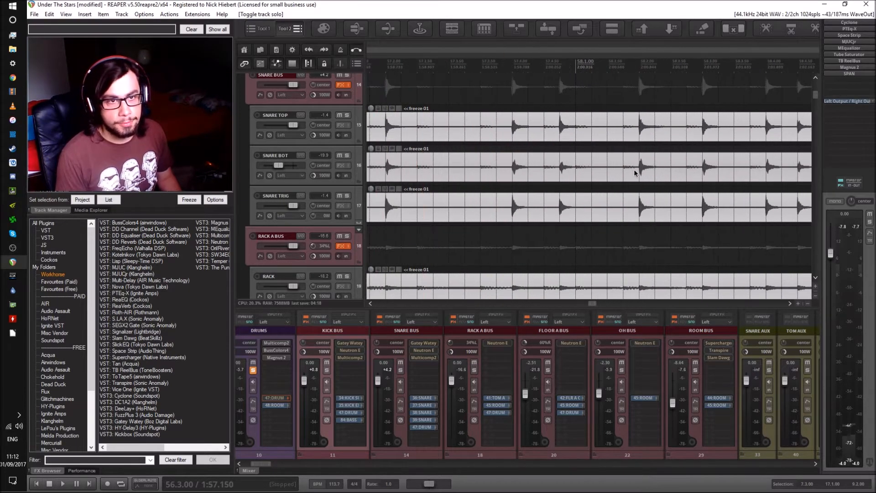
scroll(598, 194, down, 3)
scroll(596, 194, down, 3)
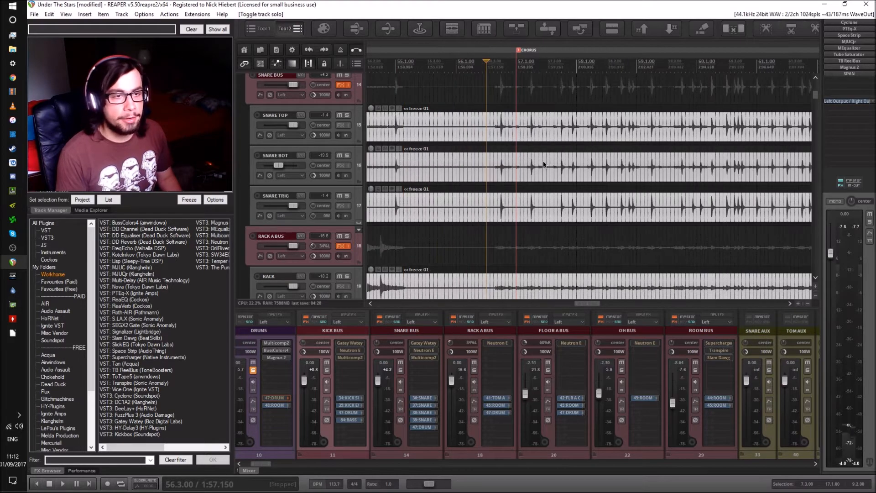
Step: Solo the Snare Top track and listen to it on its own from position 56.3.50
click(311, 117)
drag(516, 462, 527, 463)
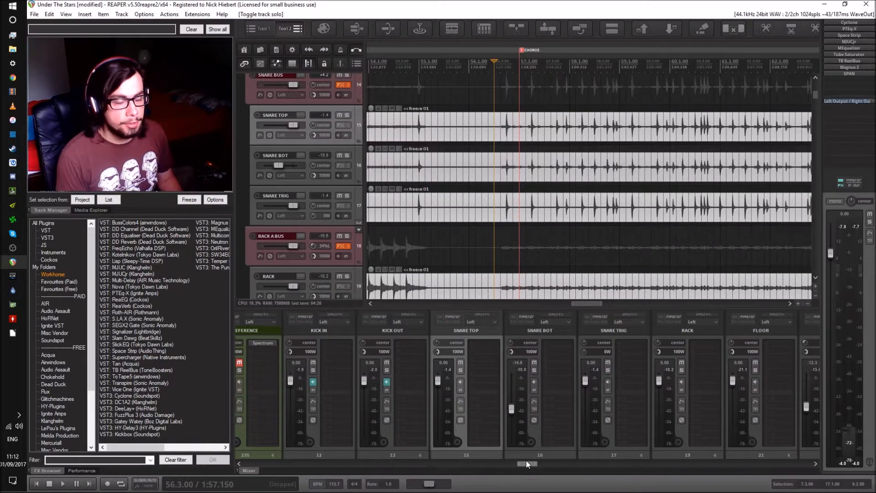
click(461, 370)
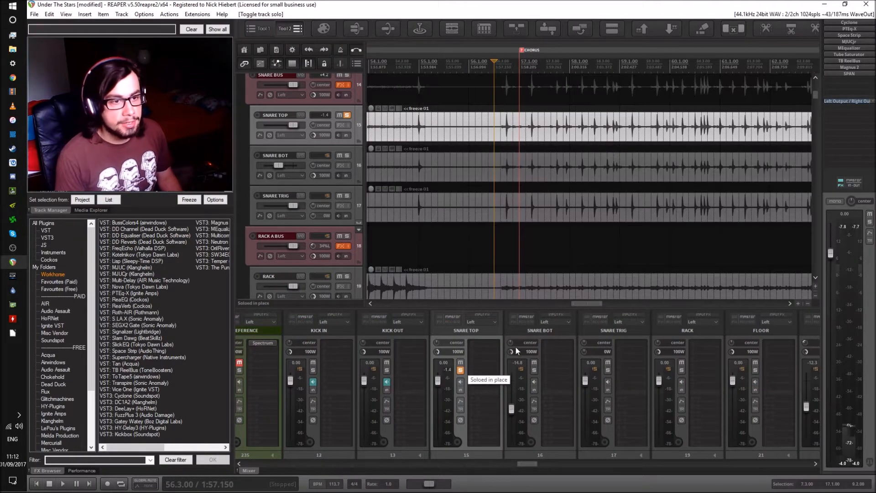
scroll(465, 261, up, 4)
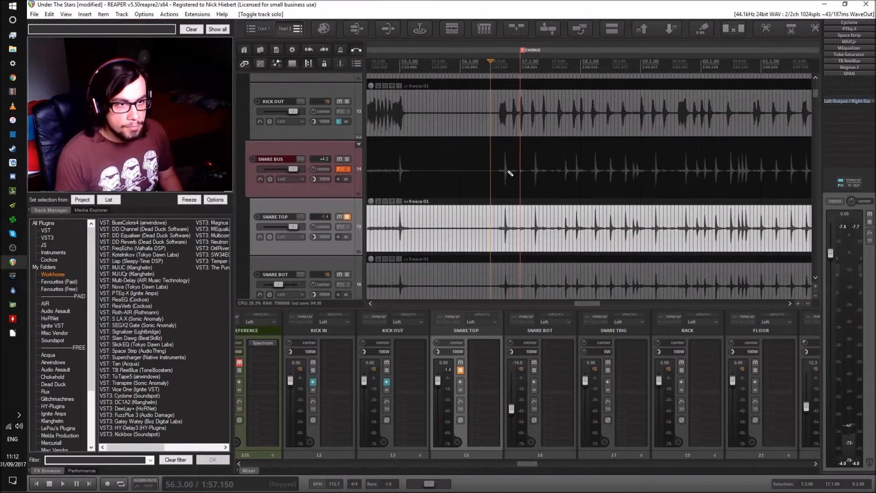
scroll(509, 172, up, 3)
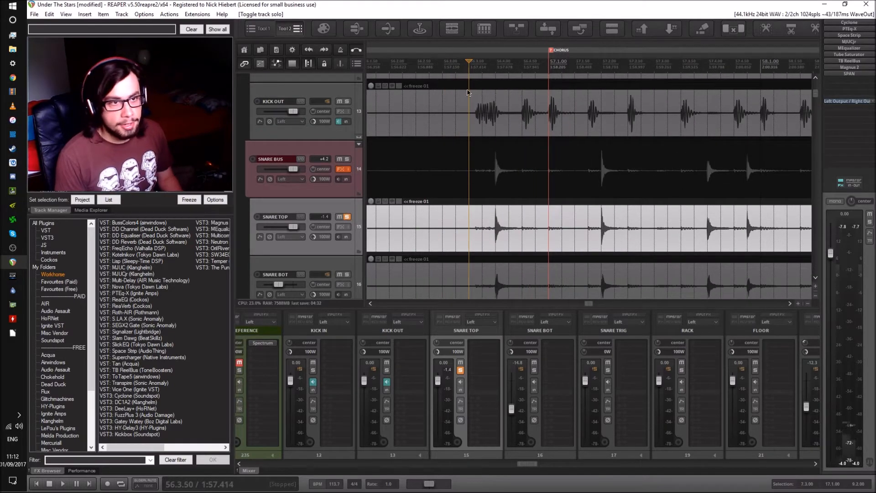
key(space)
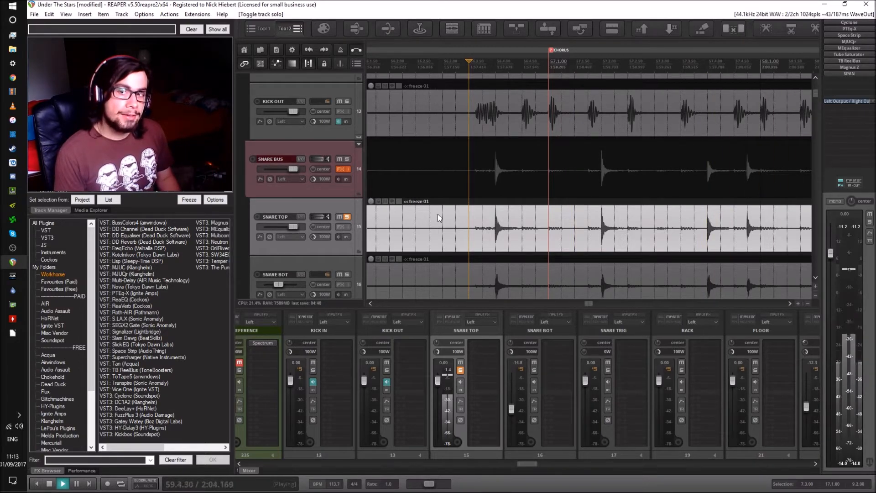
scroll(452, 219, right, 3)
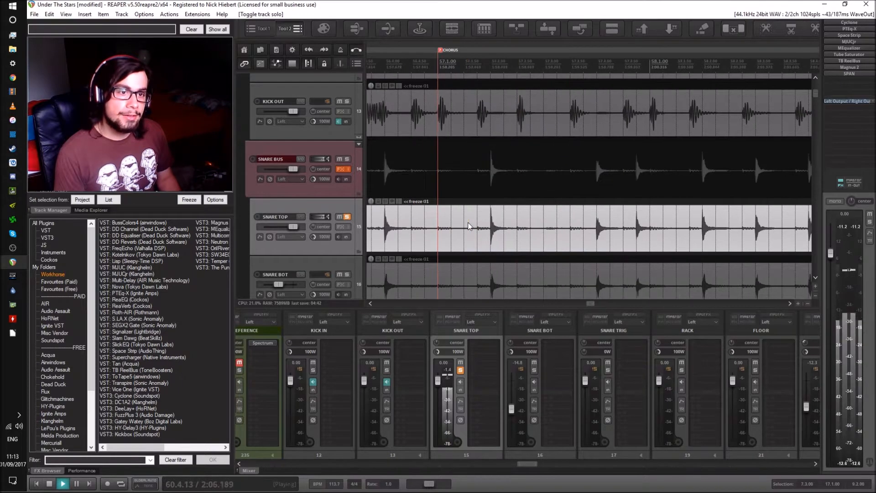
key(space)
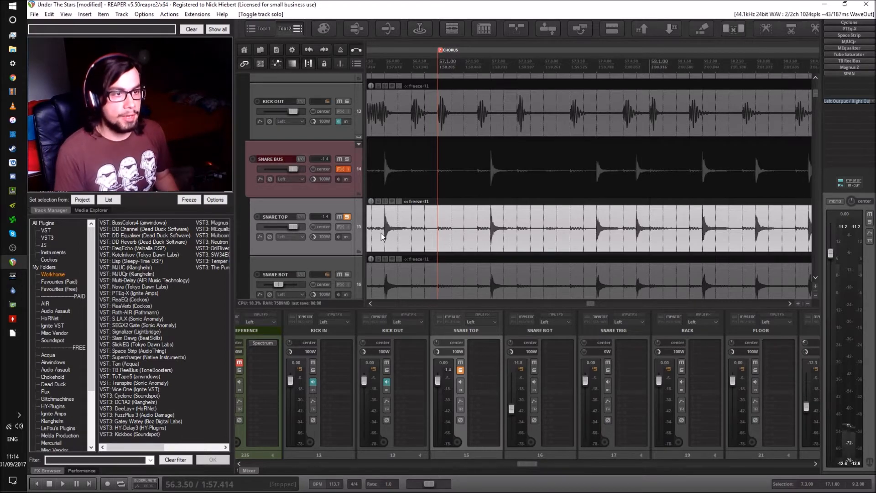
Step: Switch the solo from Snare Top to Snare Bot and listen to it from position 56.3.50
click(346, 217)
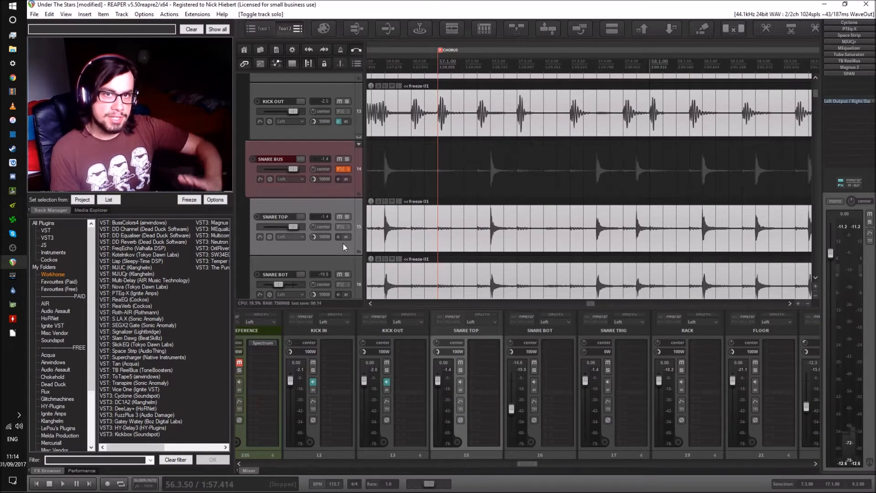
click(347, 275)
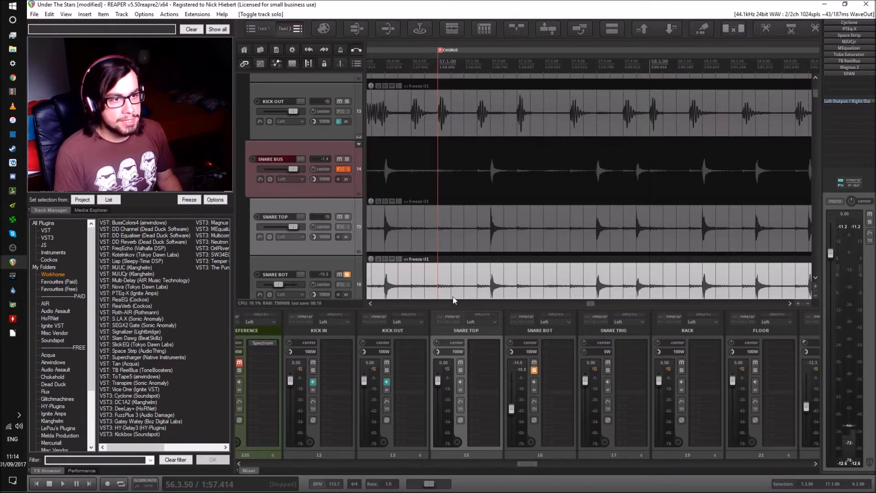
scroll(437, 286, down, 2)
key(space)
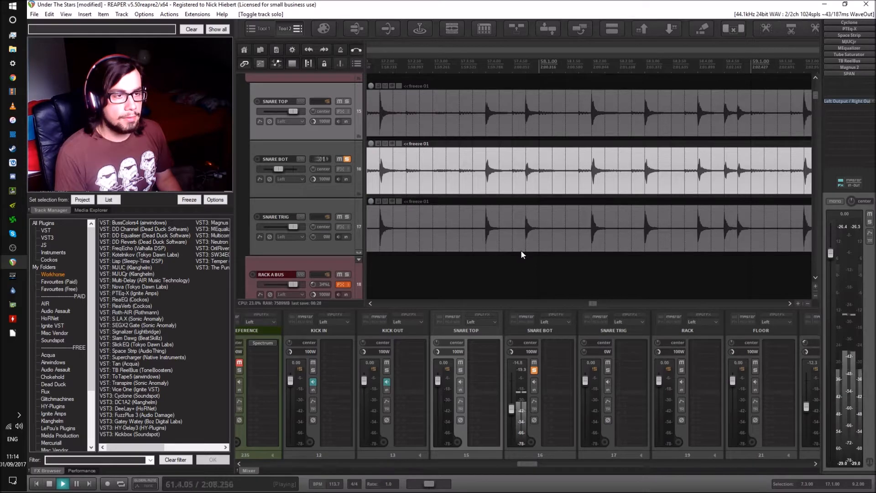
key(space)
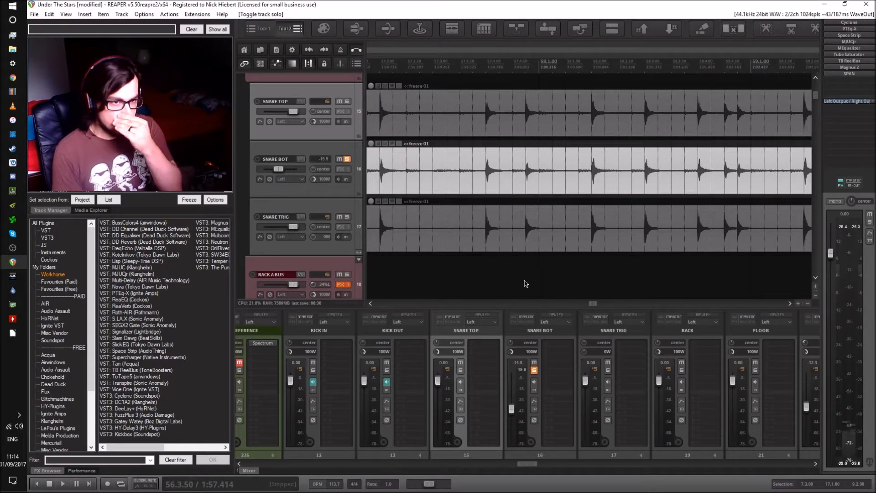
Step: Remove the solo from Snare Bot and solo the Rack tom track instead
drag(593, 302, 582, 303)
drag(577, 303, 458, 224)
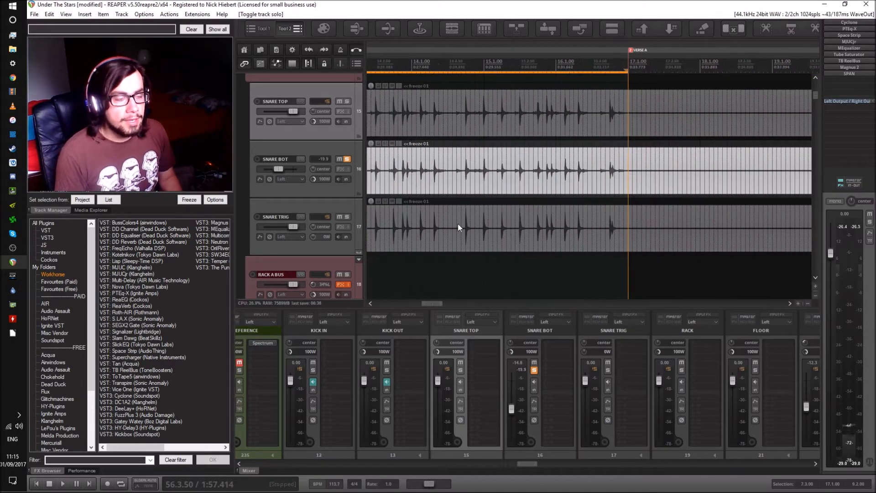
click(347, 159)
scroll(457, 251, down, 1)
scroll(457, 250, down, 2)
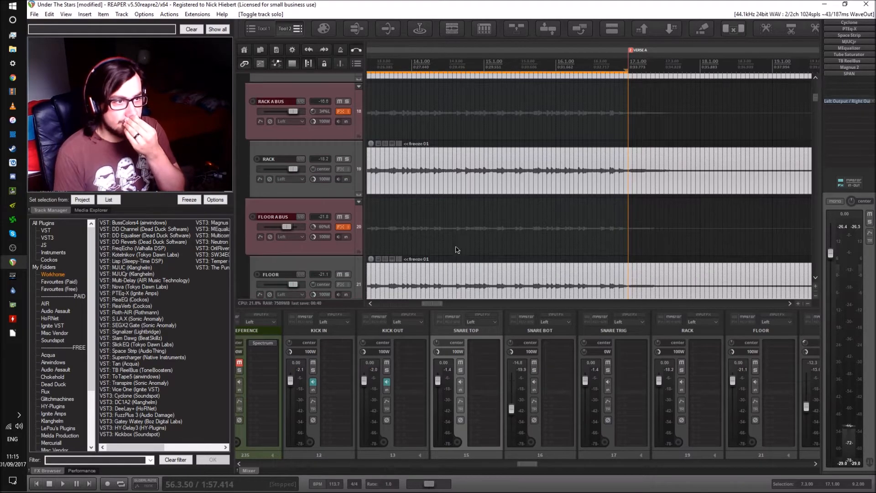
click(347, 159)
Step: Find the tom hits in the bridge and play the soloed Rack track from position 72.4.25
scroll(497, 151, down, 4)
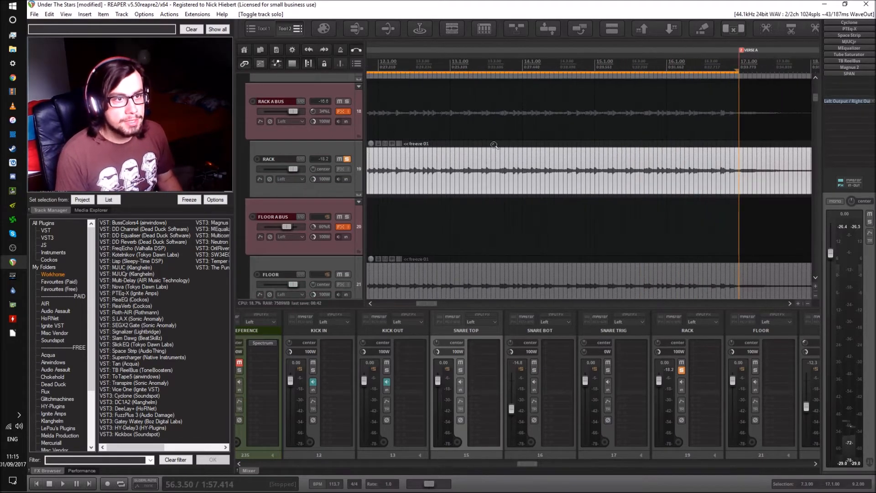
scroll(514, 177, right, 5)
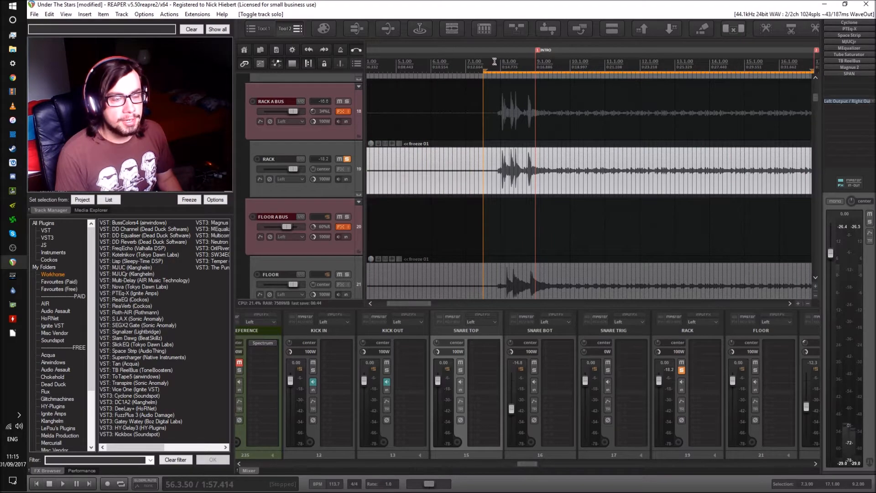
scroll(571, 186, right, 10)
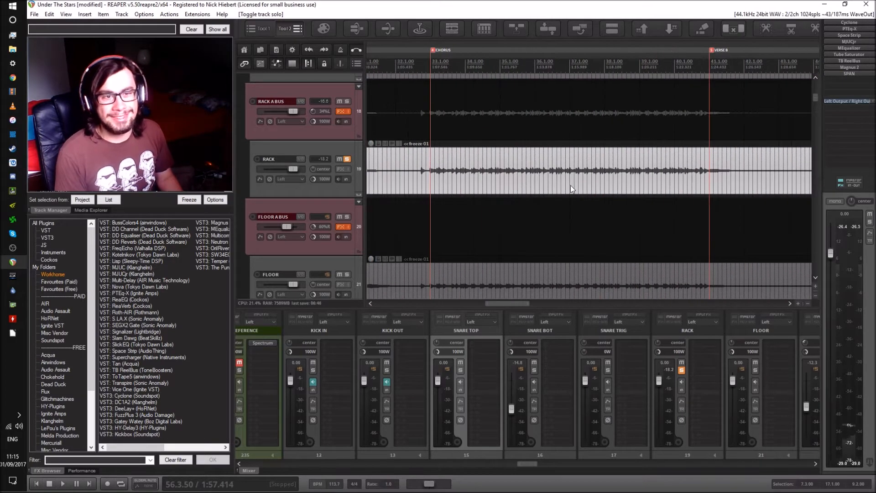
scroll(571, 186, right, 9)
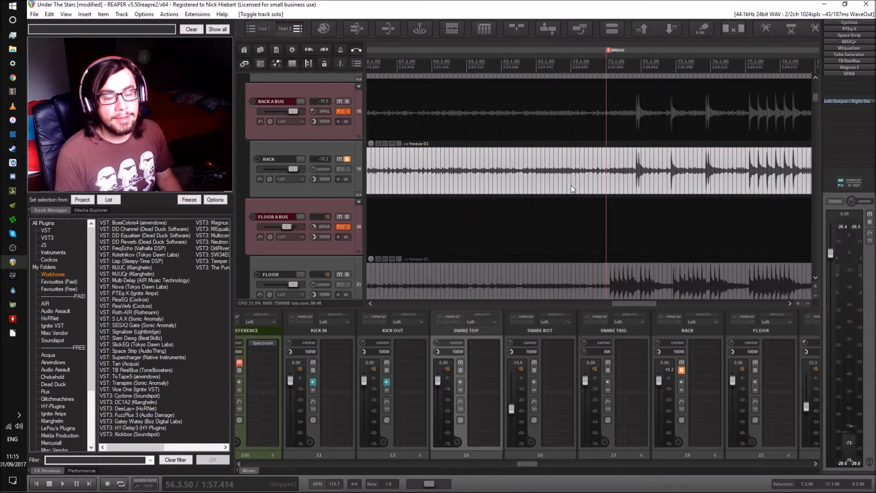
scroll(607, 185, up, 2)
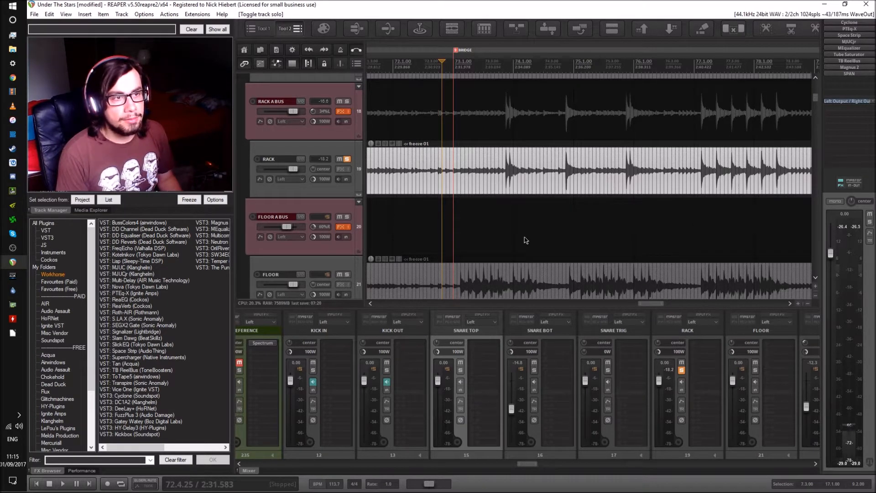
key(space)
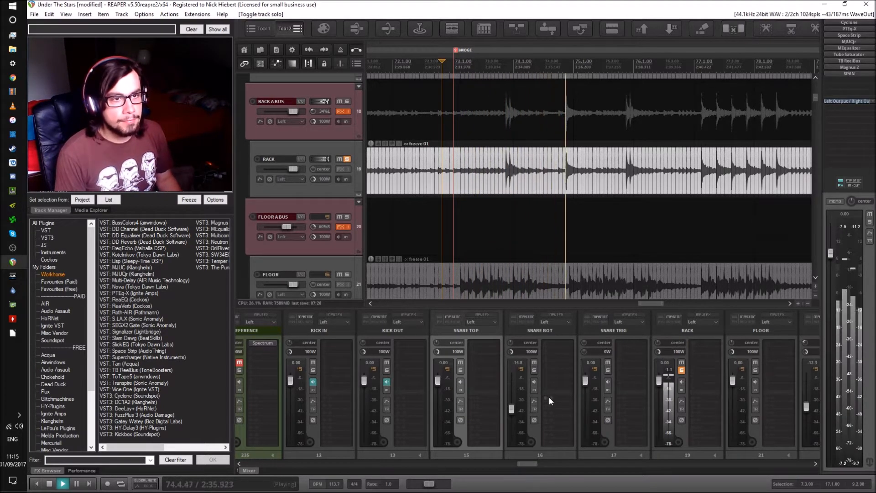
key(space)
Step: Reset the pan of the Floor A Bus and the Rack A Bus to center
drag(527, 464, 260, 441)
double_click(550, 341)
double_click(475, 342)
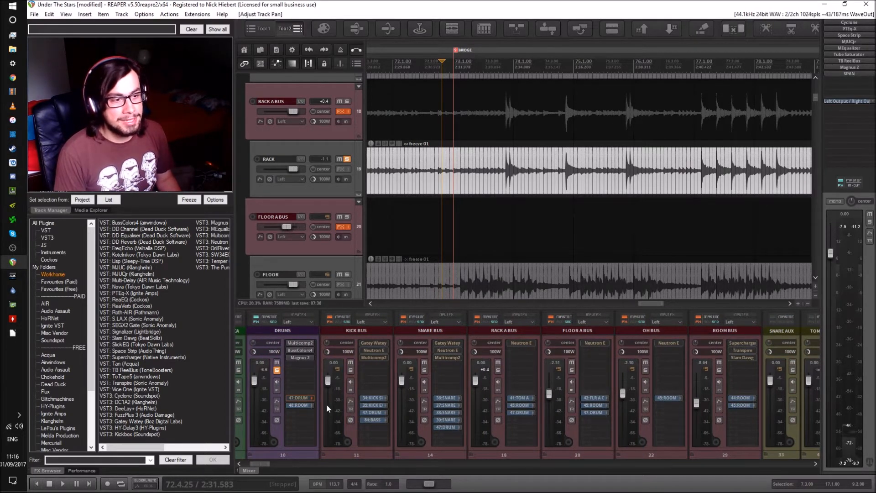
Step: Select the Rack track and play it soloed again from just after the start of the bridge
click(295, 145)
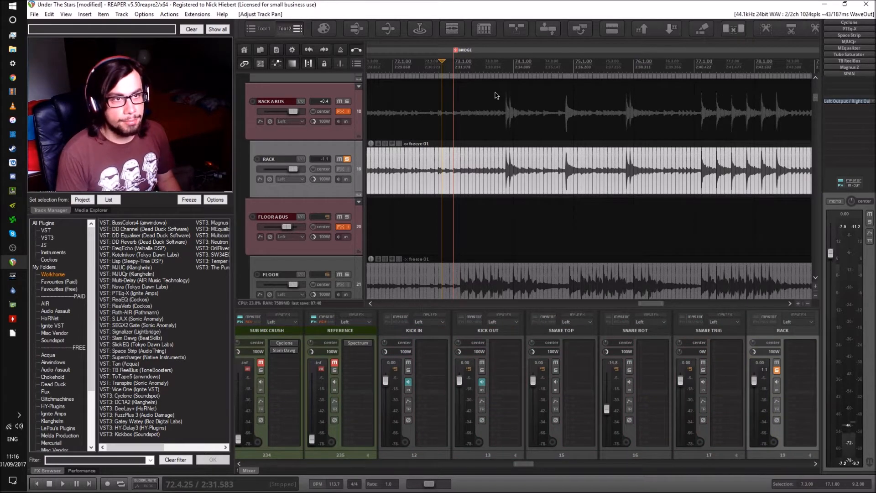
click(480, 64)
key(space)
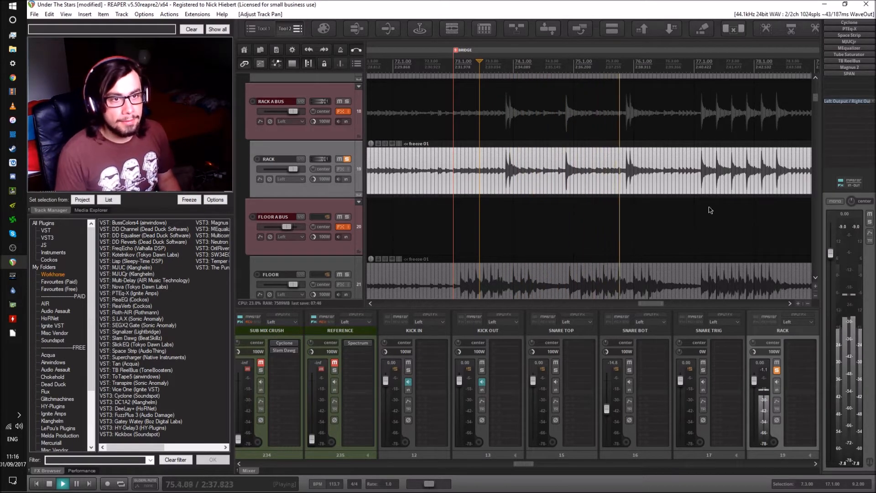
Step: Stop the bridge playback and play the soloed Rack track's tom hits in the chorus from position 91.4.75
scroll(703, 218, right, 2)
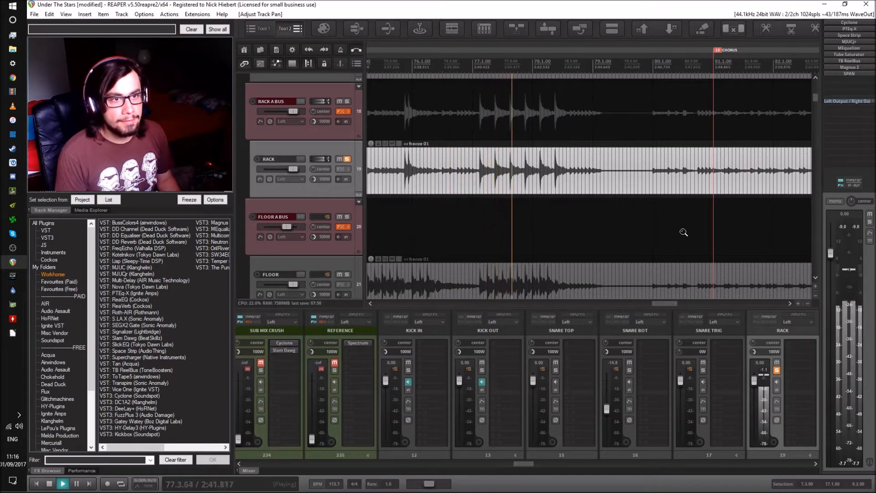
key(space)
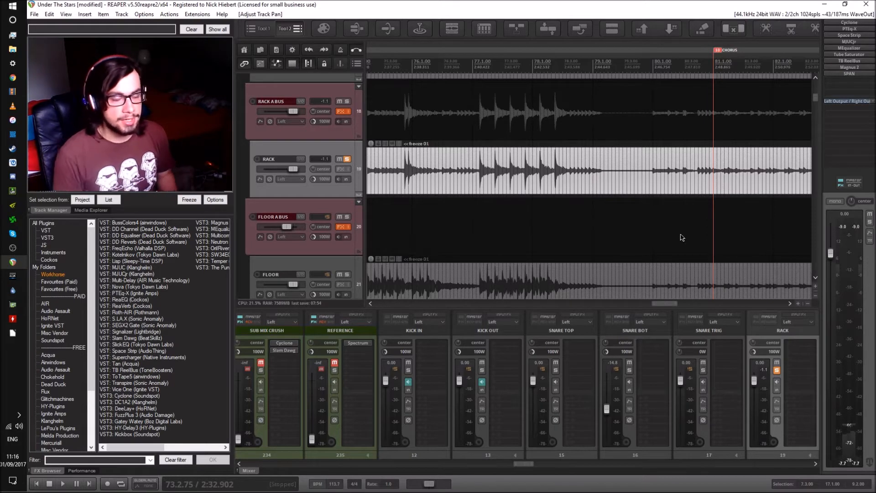
scroll(624, 161, right, 6)
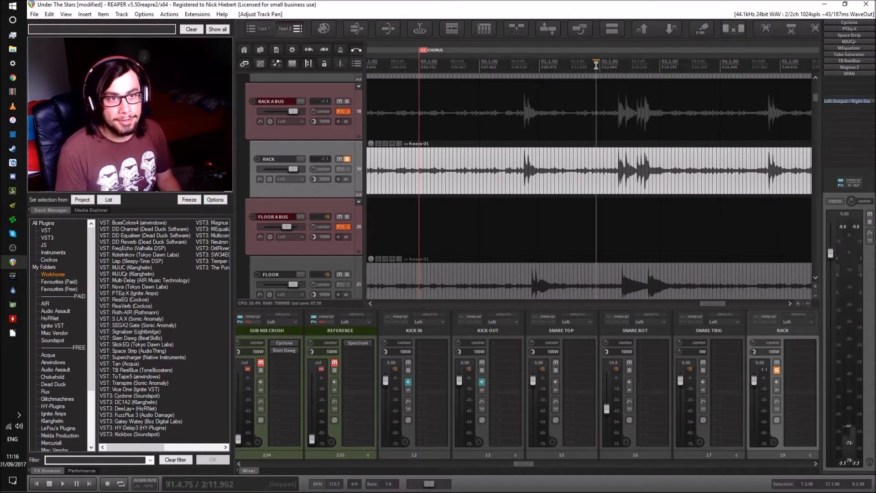
key(space)
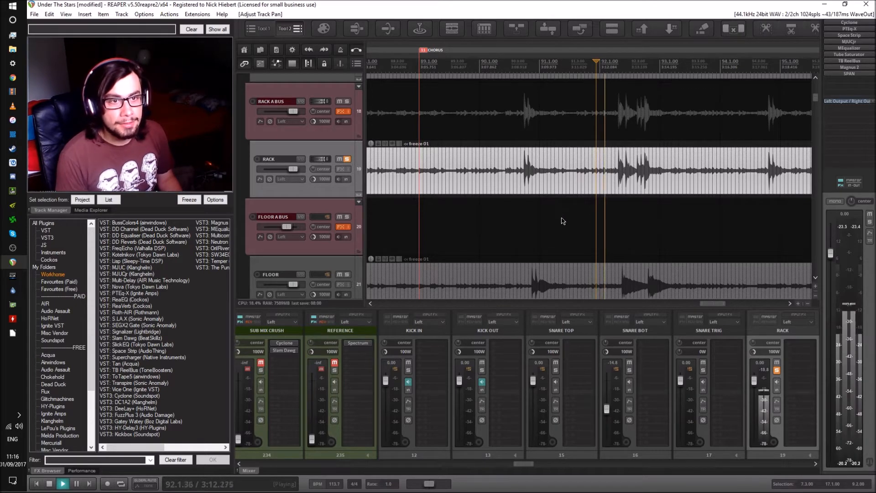
key(space)
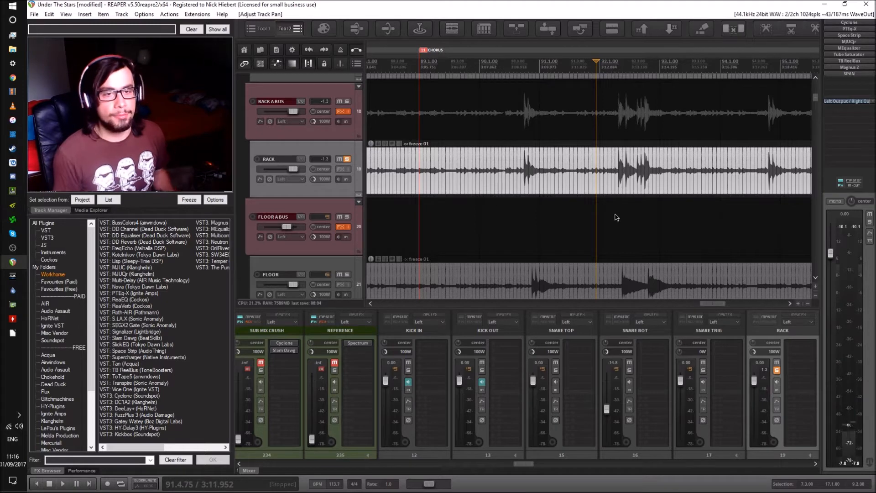
Step: Play the soloed Rack track's tom hits in the outro from position 100.3.75
scroll(614, 189, right, 4)
scroll(595, 194, right, 8)
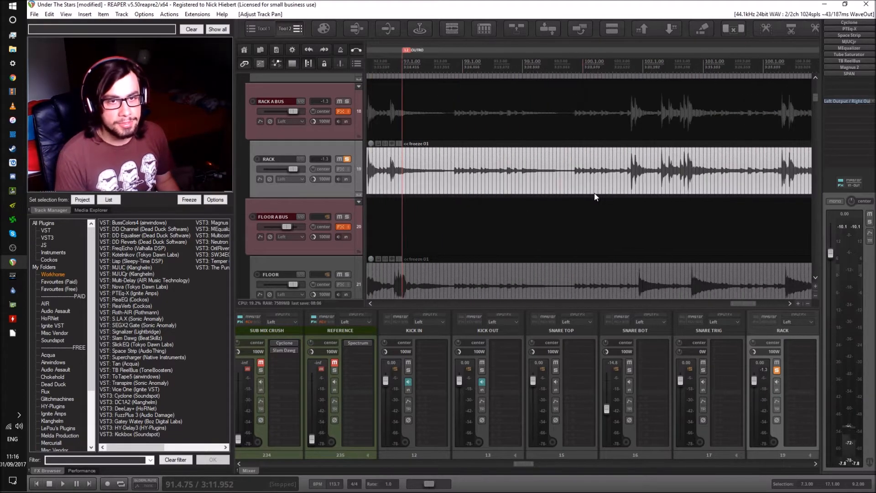
click(513, 68)
key(space)
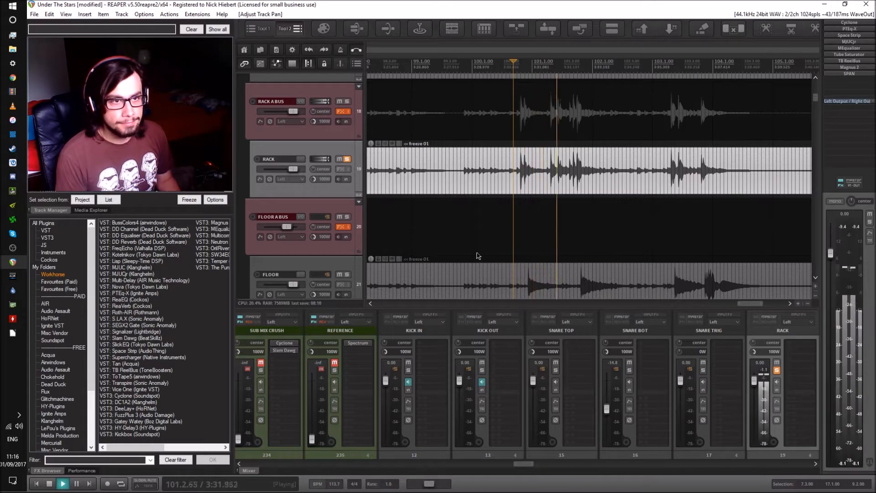
key(space)
Step: Switch the solo from the Rack track to the Floor track and play its final outro hits from just before bar 103
click(347, 160)
click(347, 275)
scroll(482, 238, down, 2)
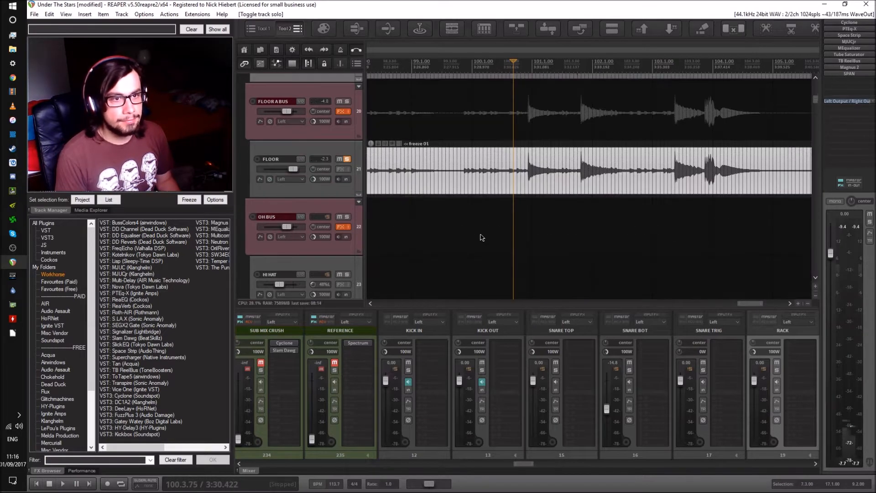
click(657, 68)
key(space)
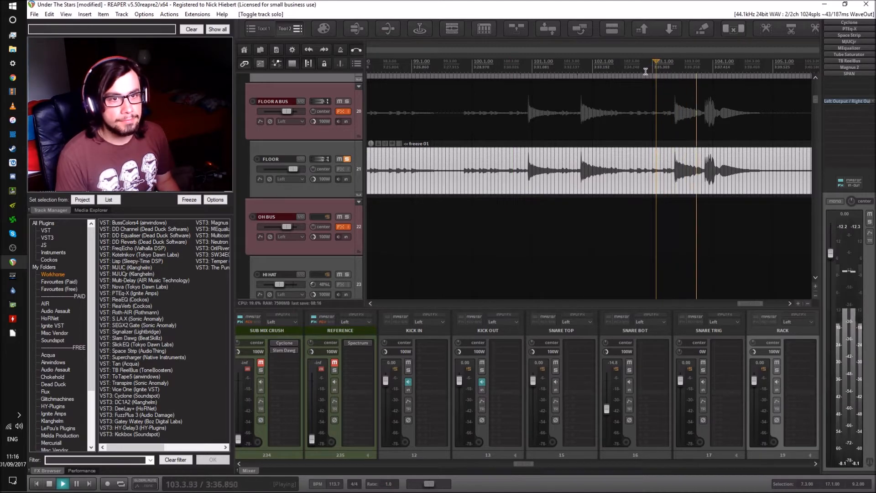
Step: Play the soloed Floor track from about bar 95 through the tom hits leading into the outro
scroll(612, 125, left, 4)
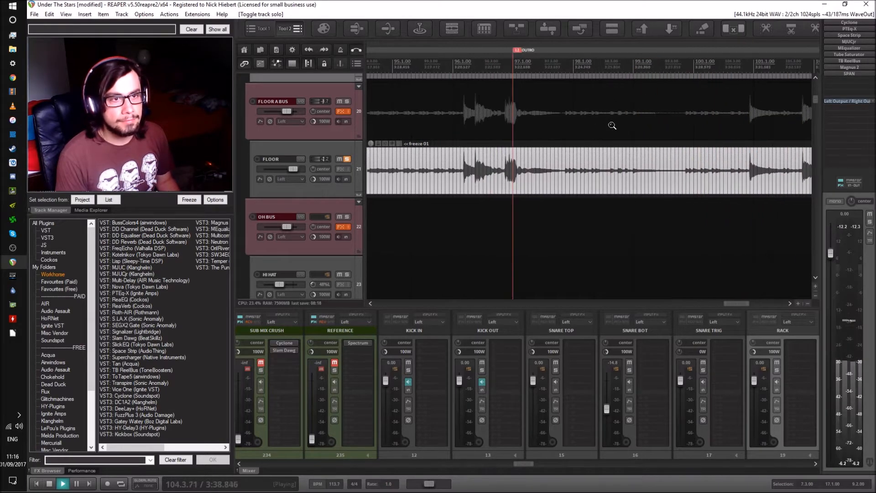
click(460, 68)
key(space)
click(400, 68)
key(space)
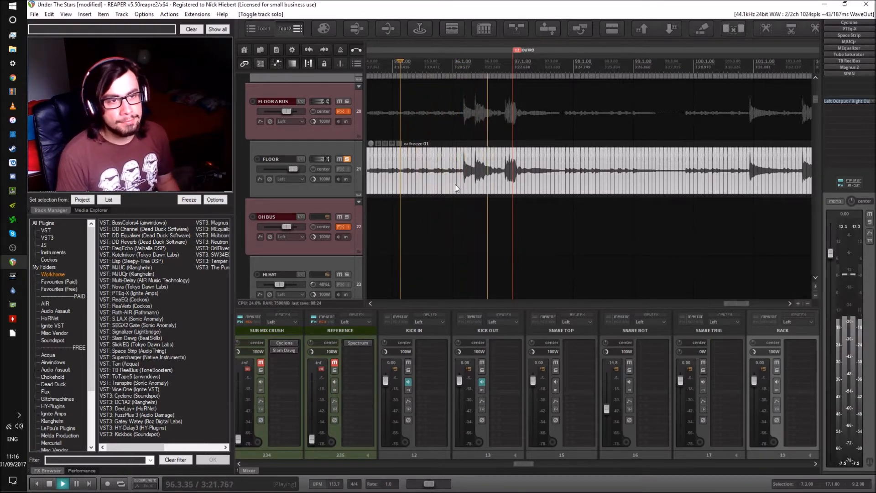
Step: Play the soloed Floor track's hits in the last chorus twice from position 90.3.00
scroll(500, 215, left, 5)
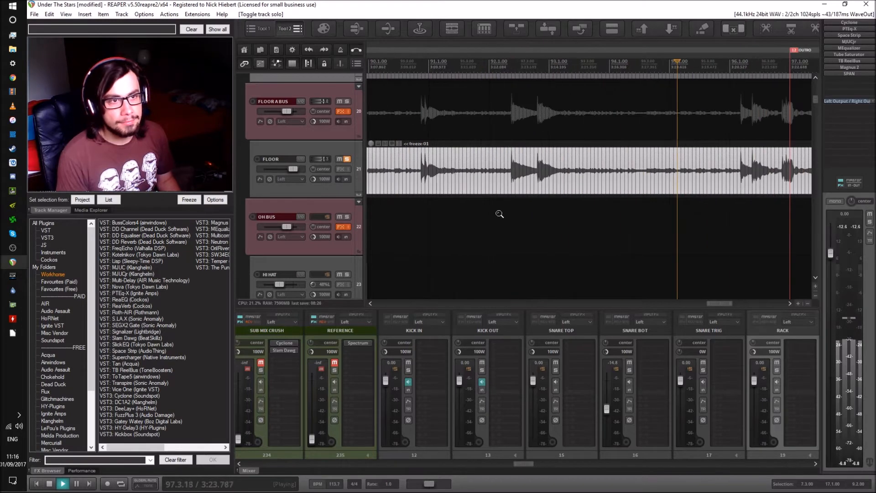
scroll(500, 214, down, 2)
click(427, 75)
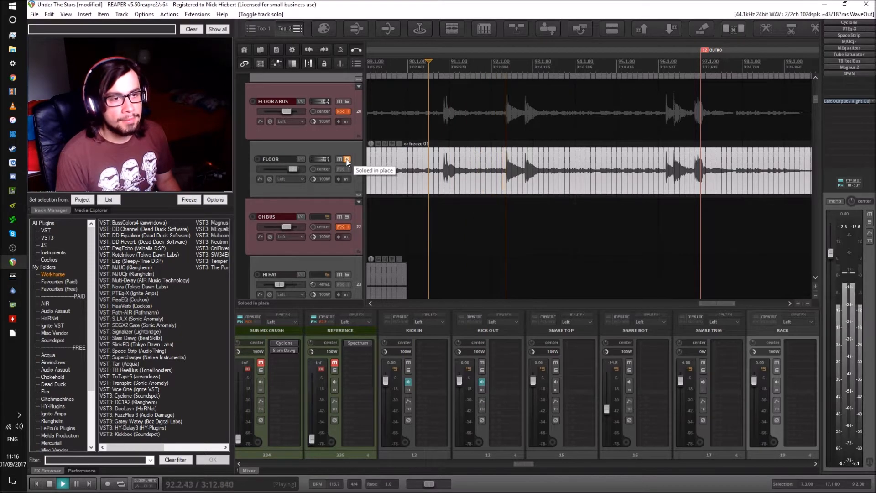
key(space)
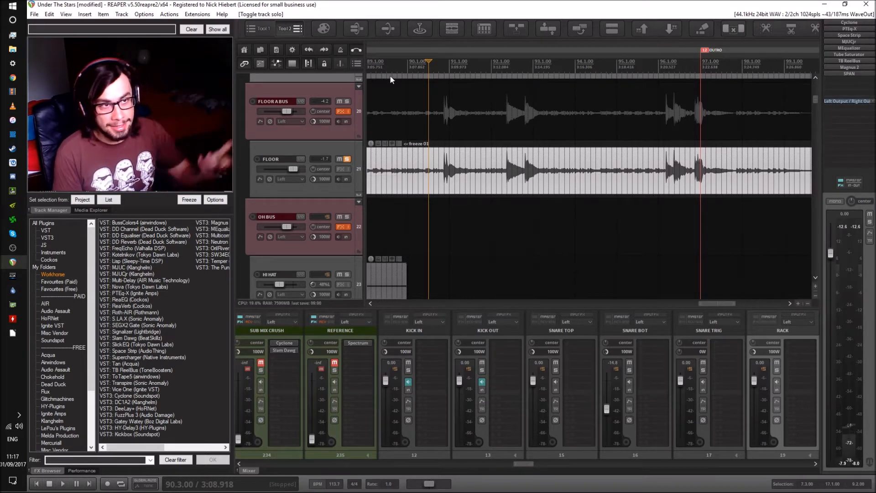
scroll(422, 113, left, 3)
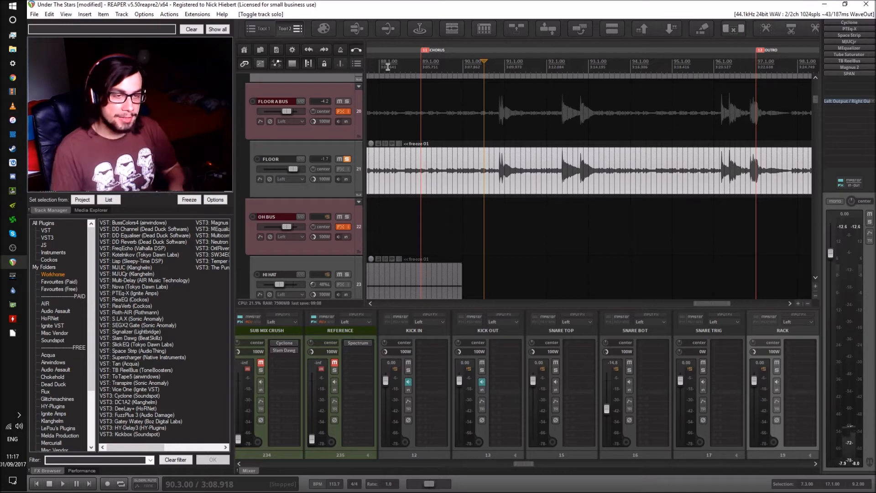
key(space)
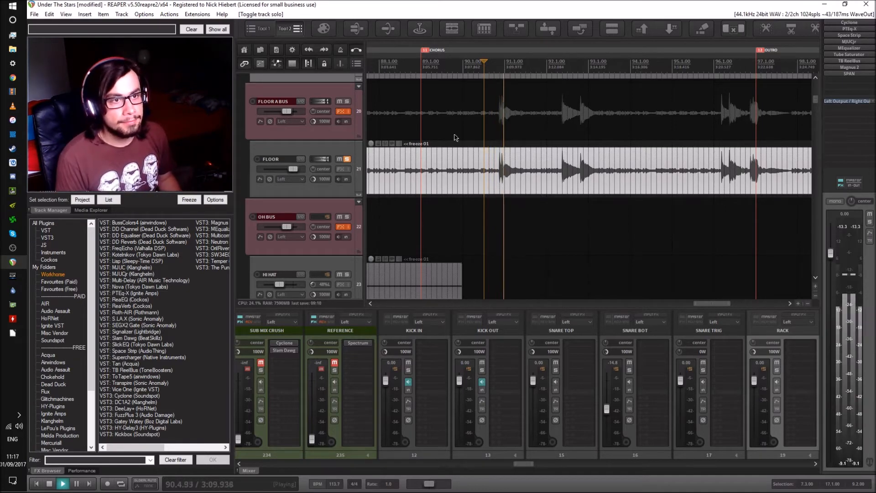
Step: Play the soloed Floor track's quiet section from shortly after the start of bar 88, ahead of the last chorus
click(416, 75)
key(space)
click(394, 86)
key(space)
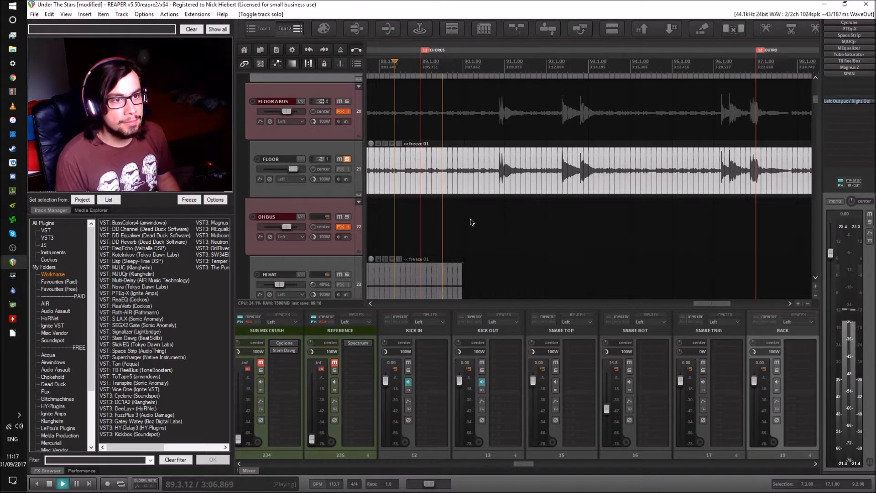
Step: Go back to the beginning of the song and play the soloed Floor track's hits leading into the intro
scroll(481, 212, left, 13)
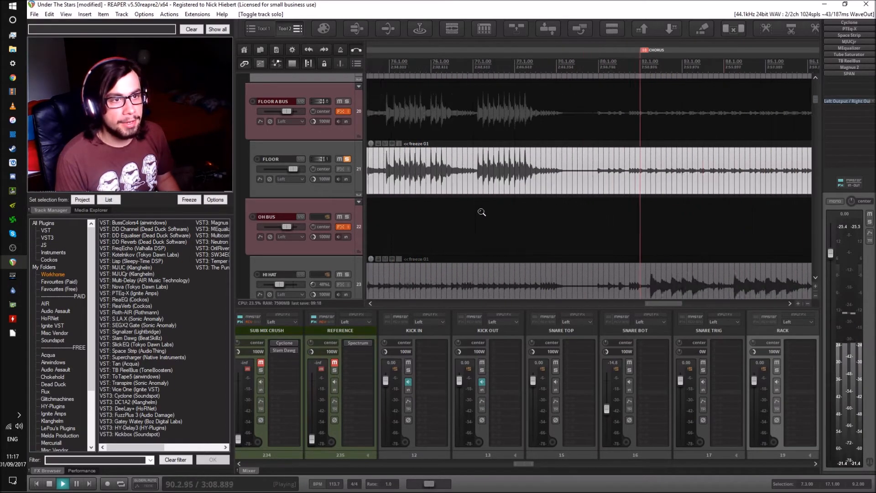
scroll(490, 201, left, 20)
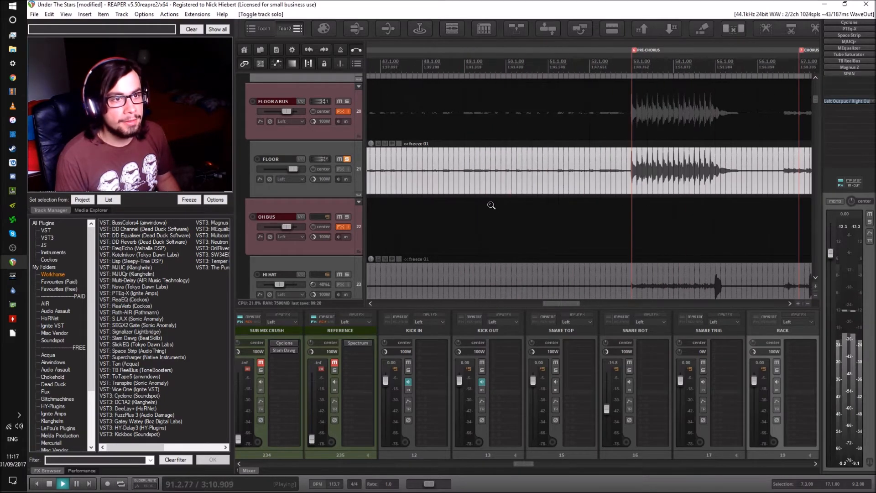
scroll(489, 205, left, 20)
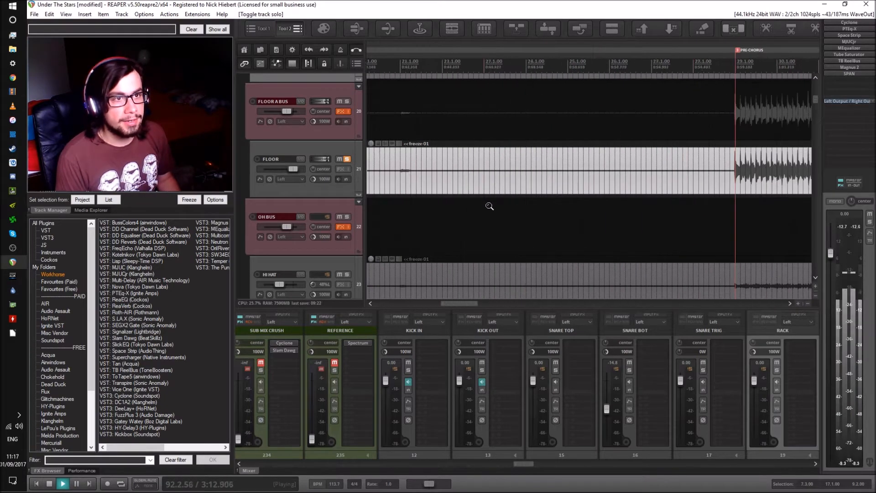
click(454, 65)
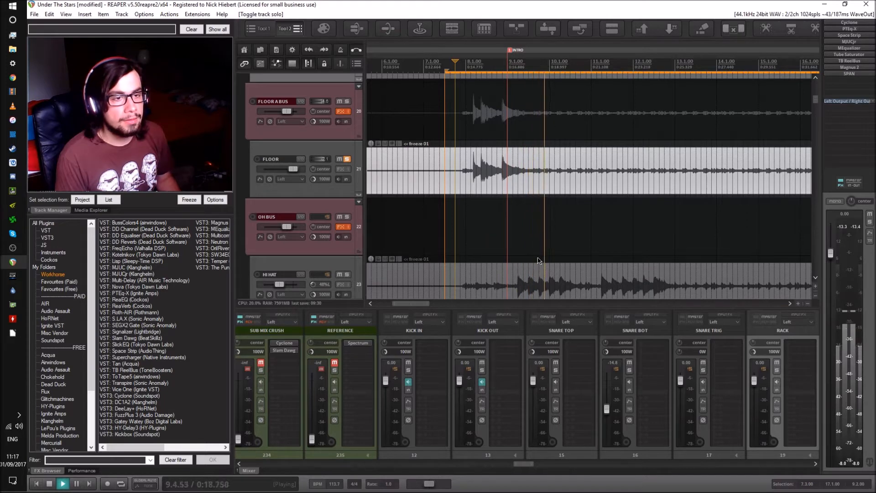
click(478, 114)
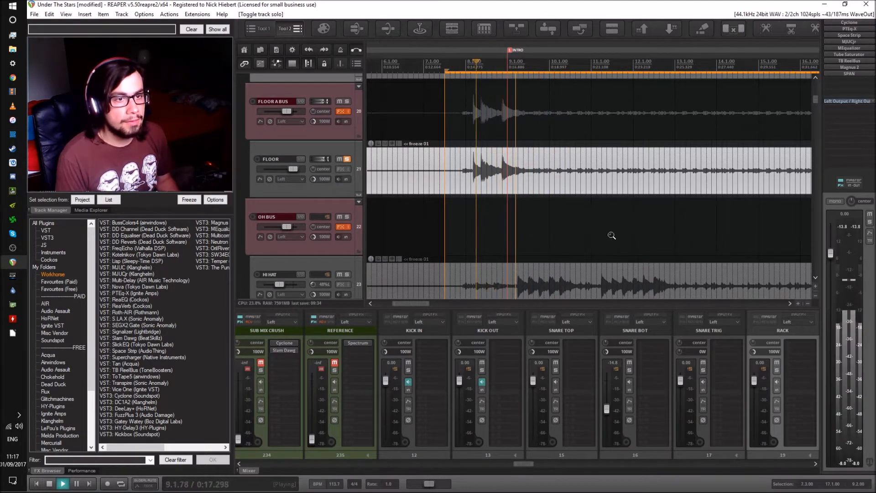
Step: Find the floor tom hits in the bridge and play the soloed Floor track from position 71.2.50
scroll(600, 222, right, 10)
scroll(604, 233, right, 10)
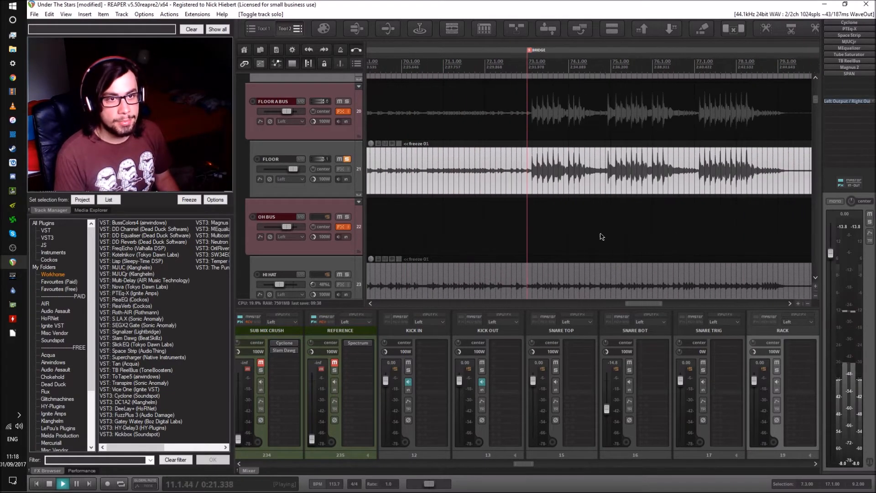
scroll(602, 234, down, 1)
scroll(599, 205, up, 1)
scroll(595, 202, right, 8)
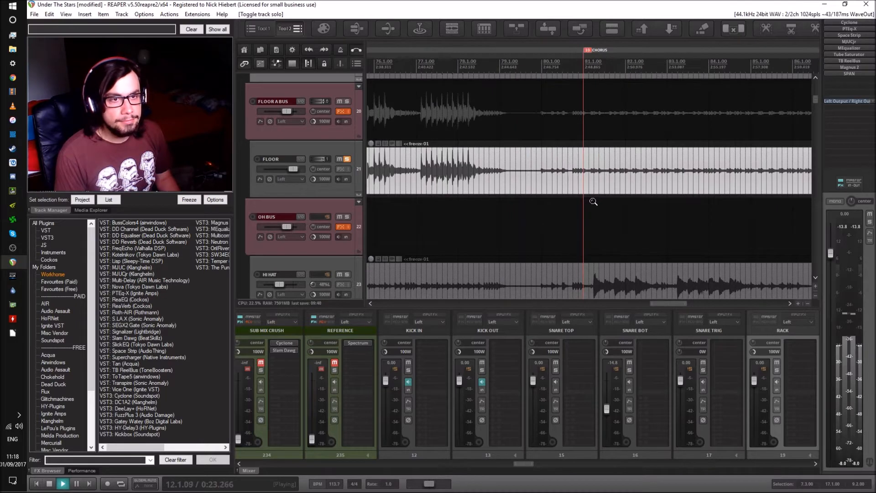
scroll(570, 199, left, 7)
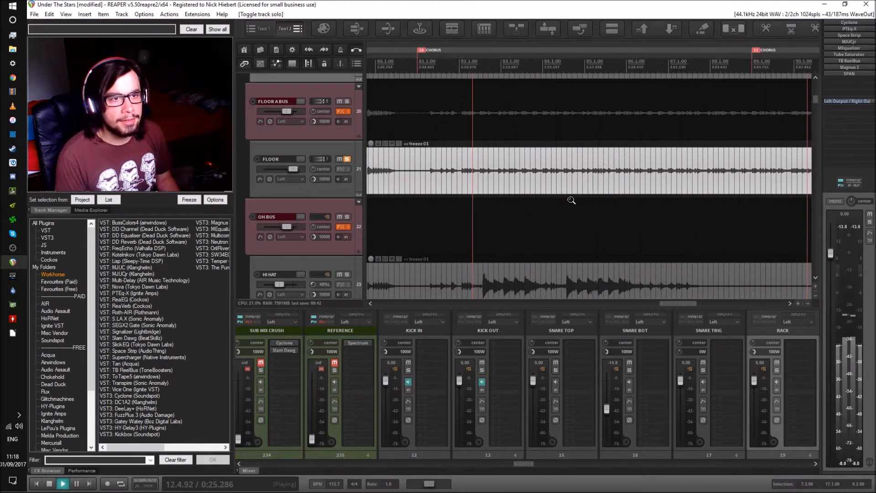
click(401, 61)
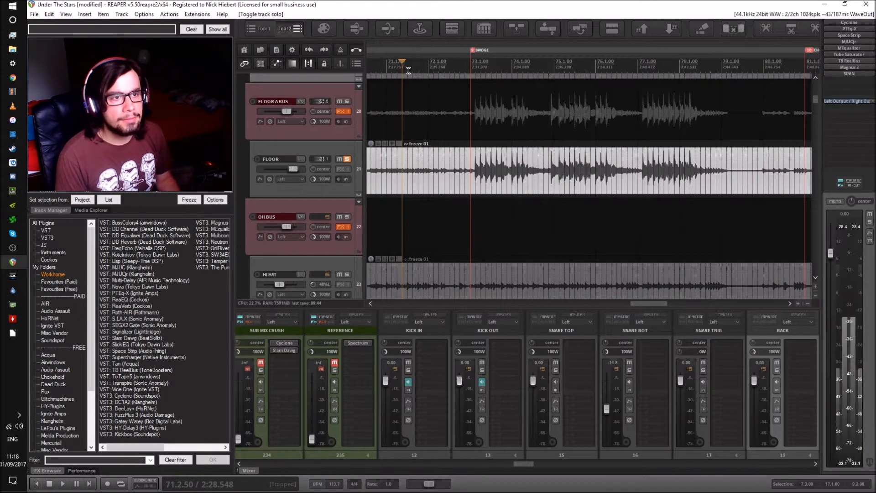
scroll(549, 144, right, 10)
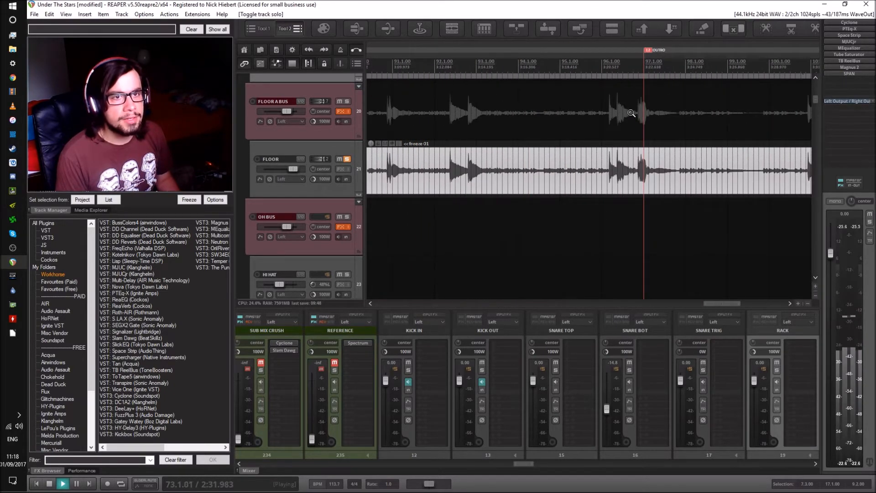
scroll(548, 173, left, 10)
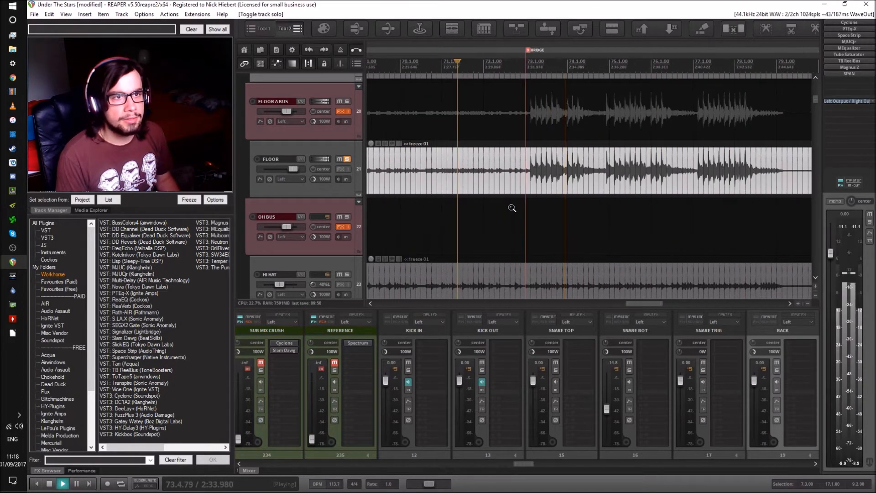
Step: Play the soloed Floor track from shortly after the start of bar 80, then from position 88.4.00 before the last chorus
scroll(512, 208, right, 3)
click(556, 70)
scroll(578, 168, right, 2)
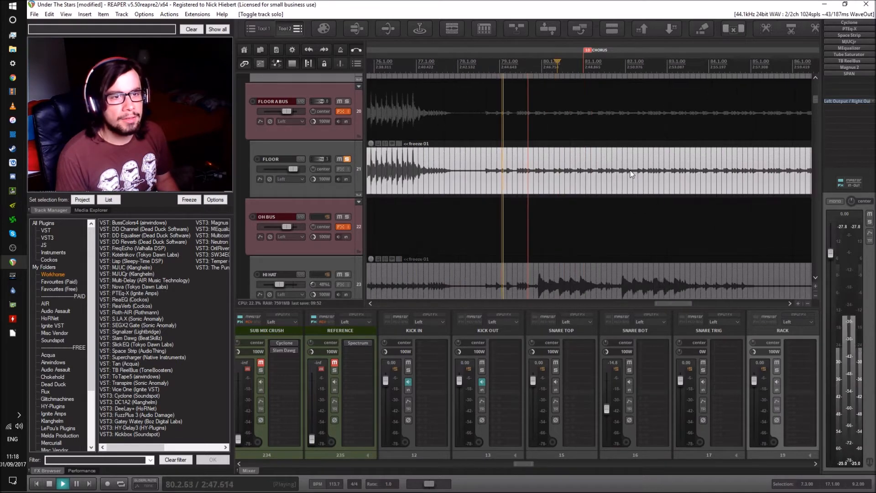
click(743, 64)
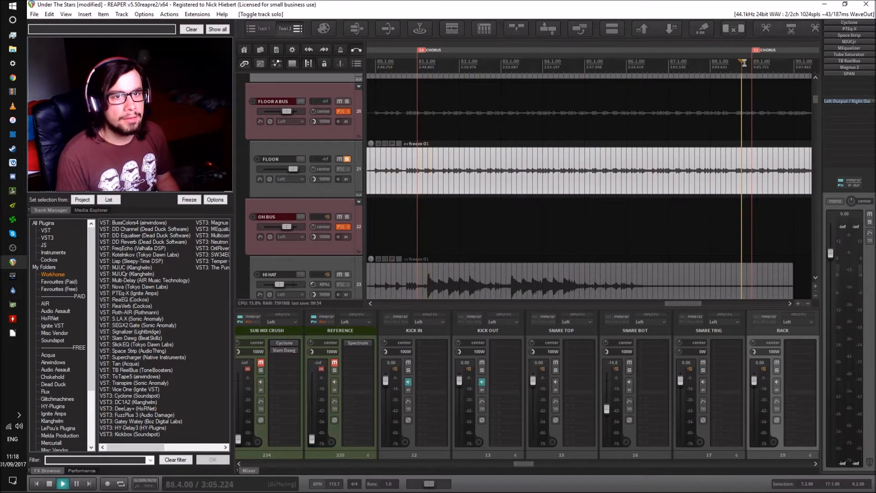
scroll(695, 202, right, 4)
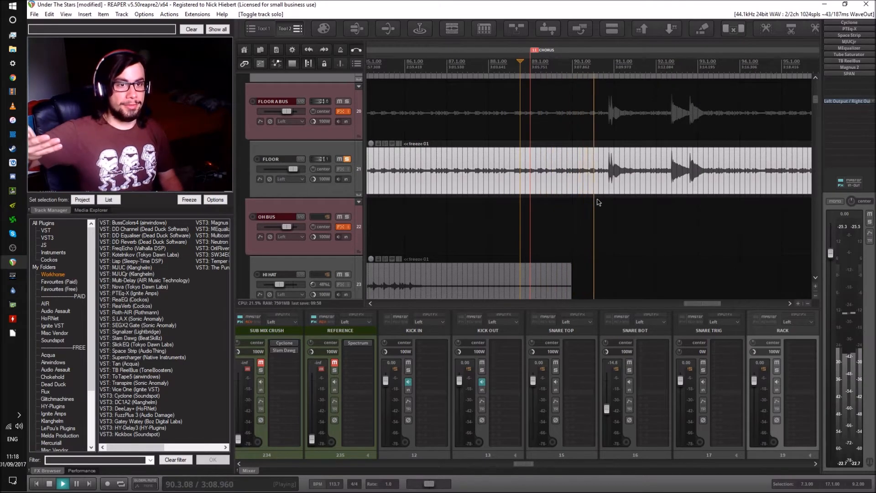
key(space)
Step: Play the soloed Floor track from position 88.2.00 and return to the Kick In and Kick Out tracks
click(501, 69)
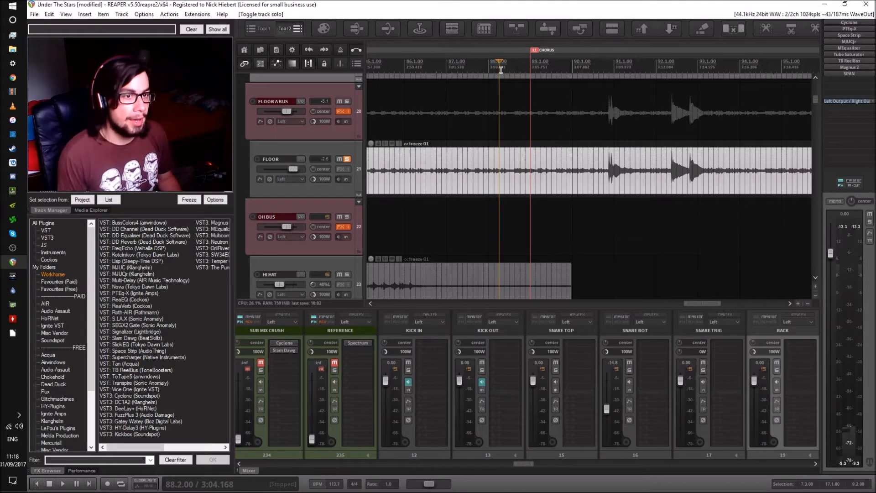
key(space)
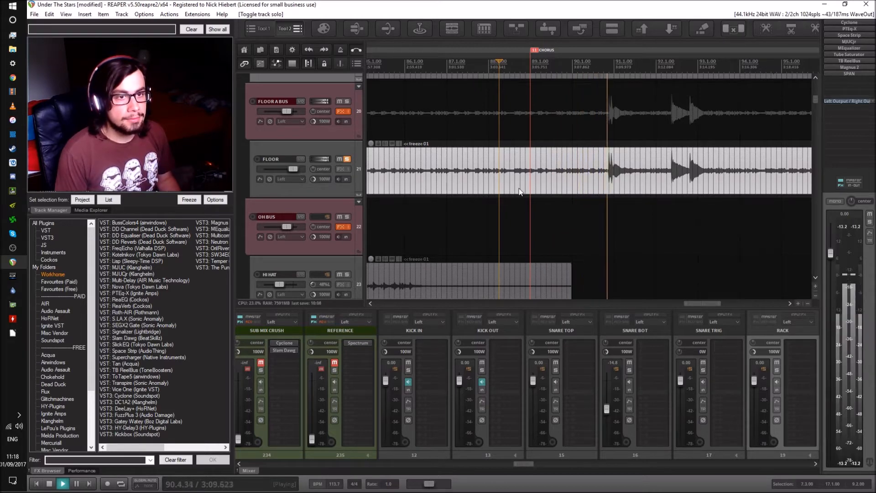
key(space)
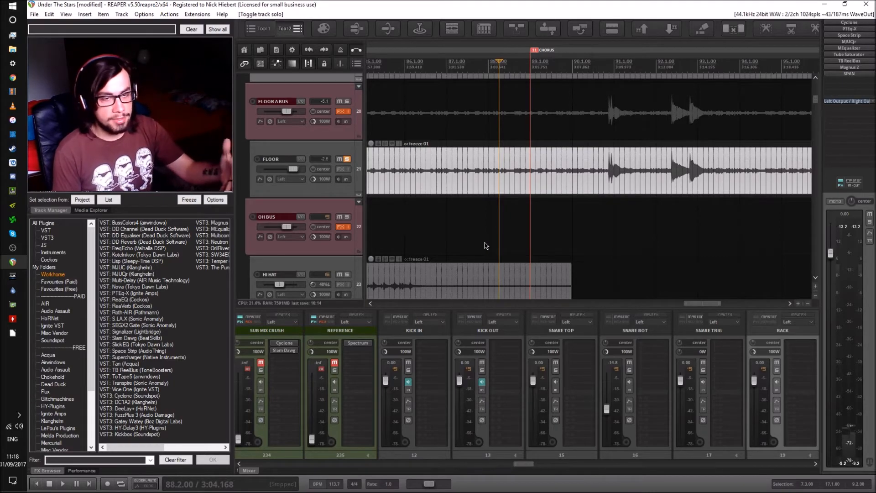
scroll(474, 252, up, 9)
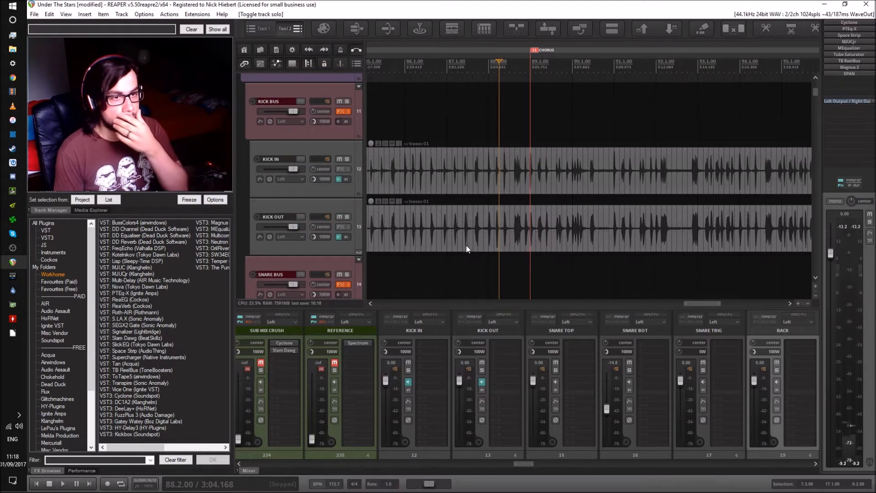
Step: Unfreeze the Snare Top track to restore its previous items and effects
scroll(456, 247, down, 5)
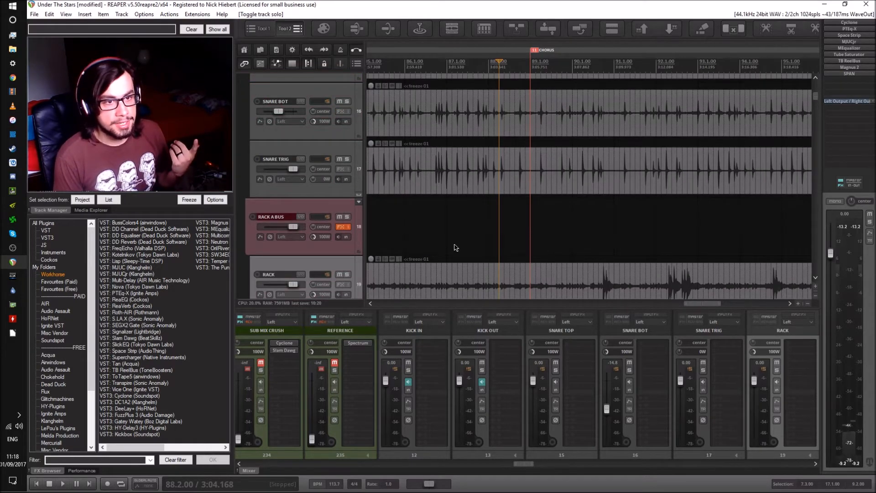
scroll(455, 247, up, 5)
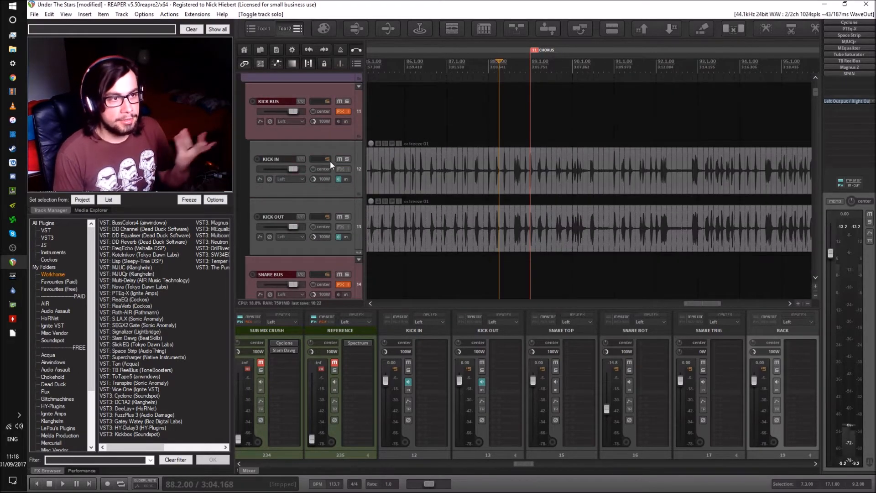
scroll(330, 161, down, 4)
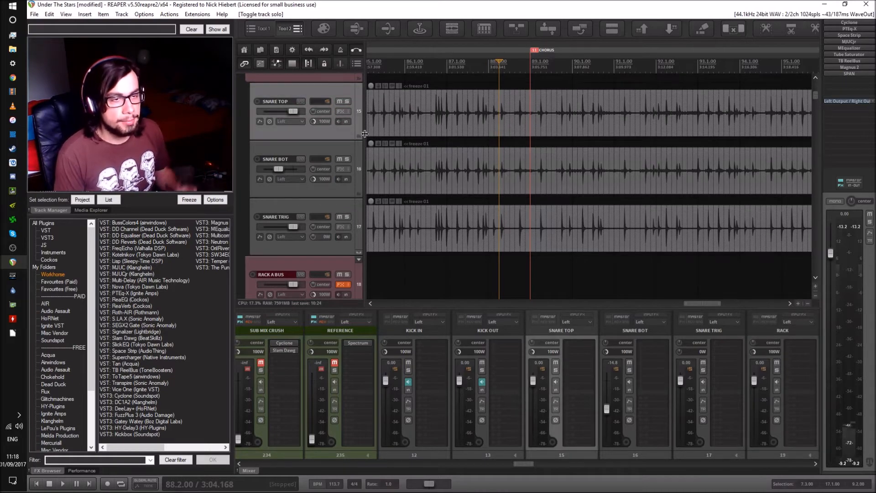
right_click(357, 98)
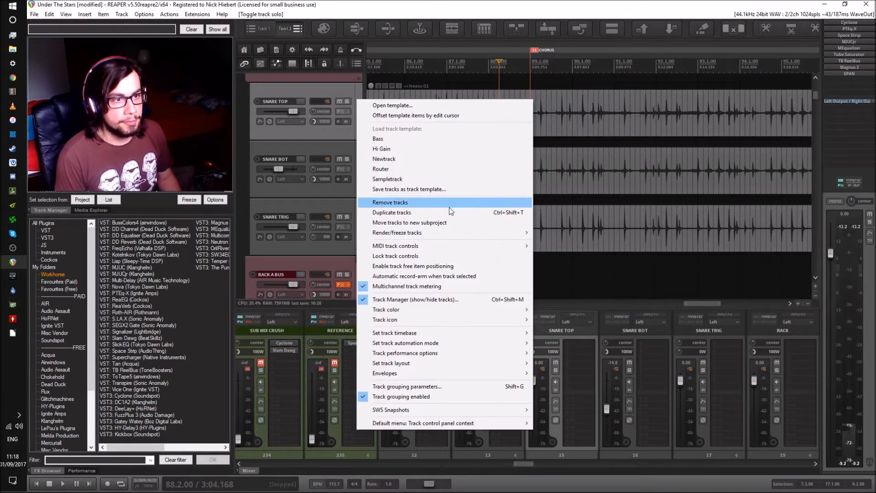
mouse_move(445, 235)
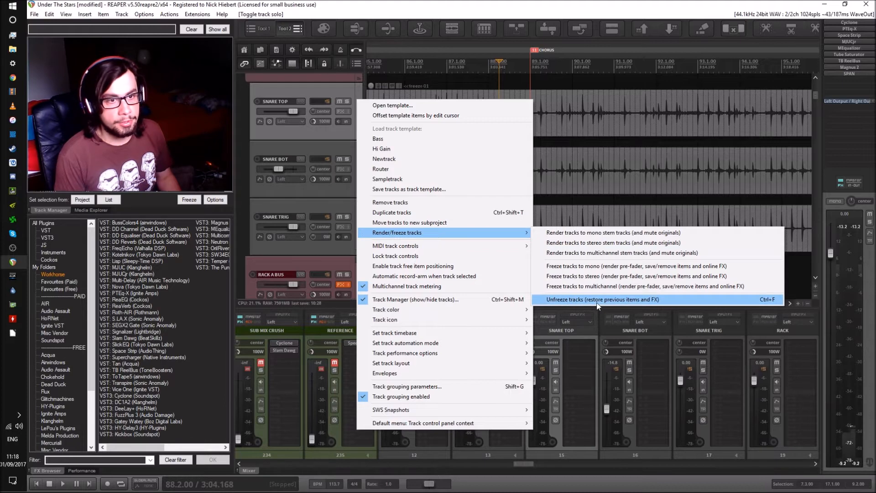
click(598, 300)
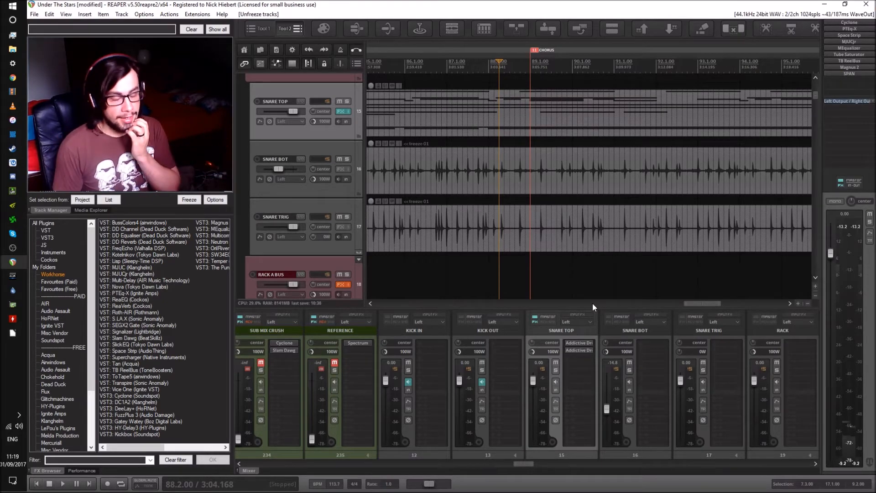
Step: Examine the Snare Top MIDI item's notes and velocities around the intro in the MIDI editor, and close the editor
scroll(556, 273, up, 2)
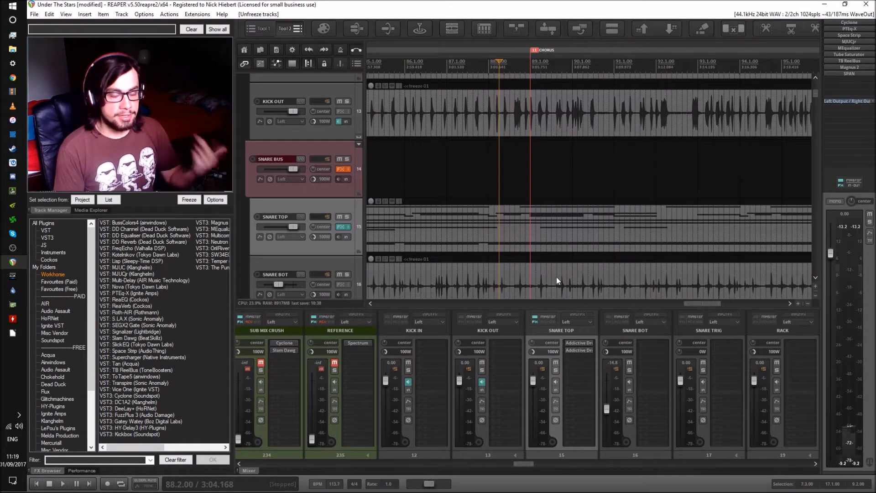
drag(702, 305, 403, 297)
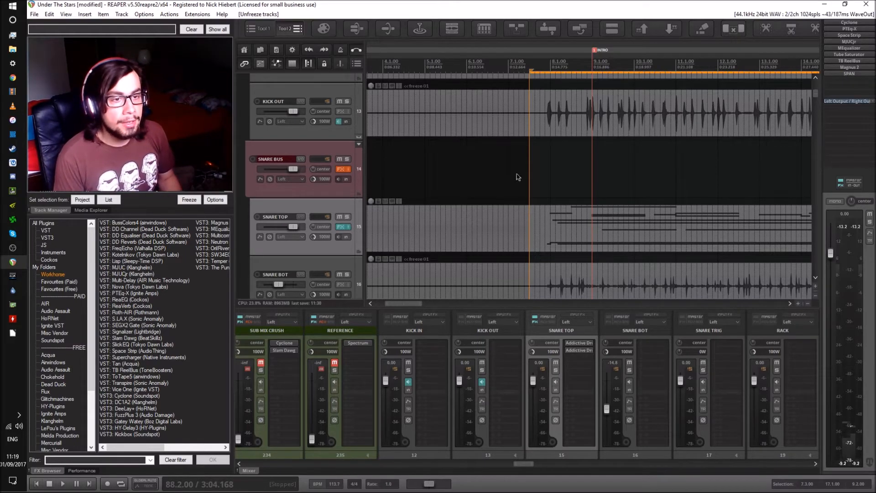
double_click(584, 247)
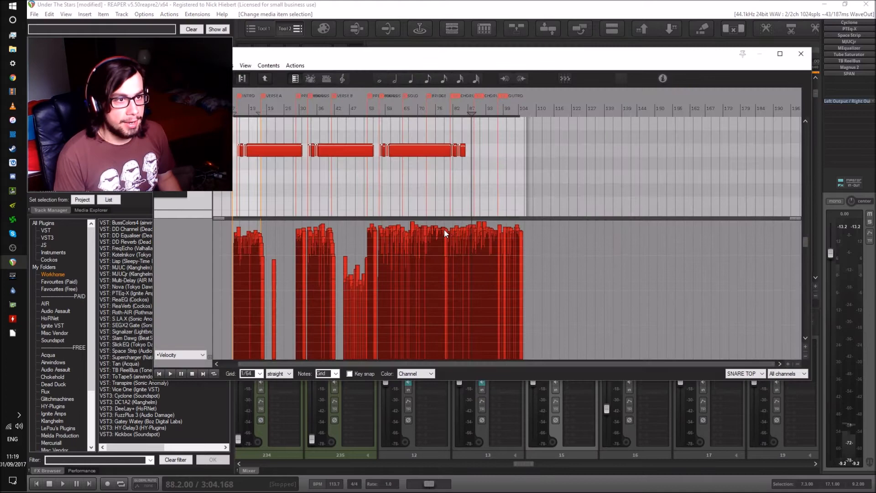
scroll(421, 199, up, 8)
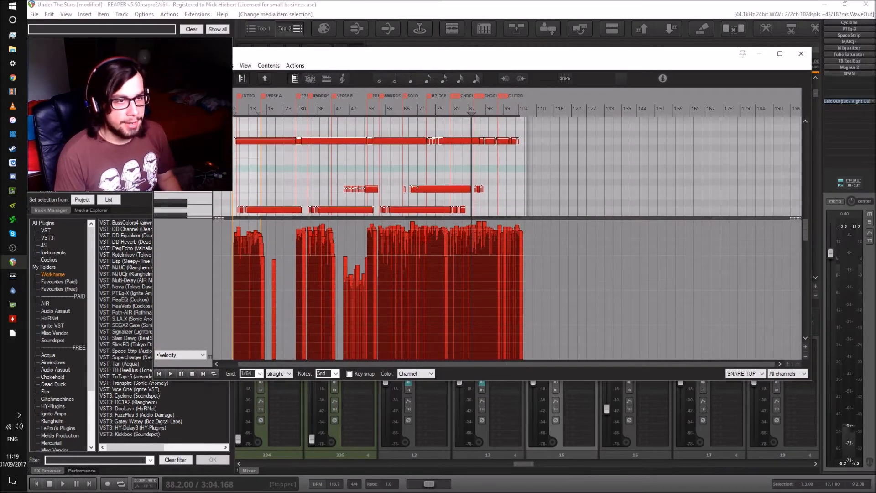
scroll(350, 183, up, 5)
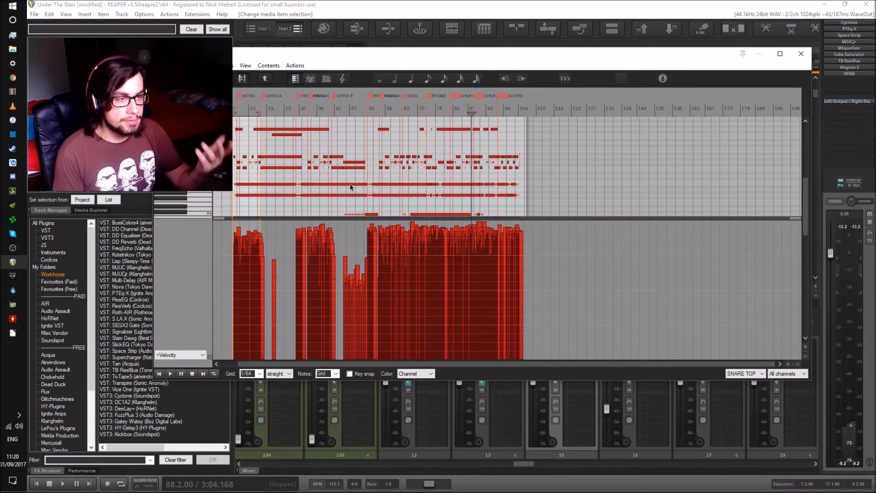
scroll(350, 186, down, 1)
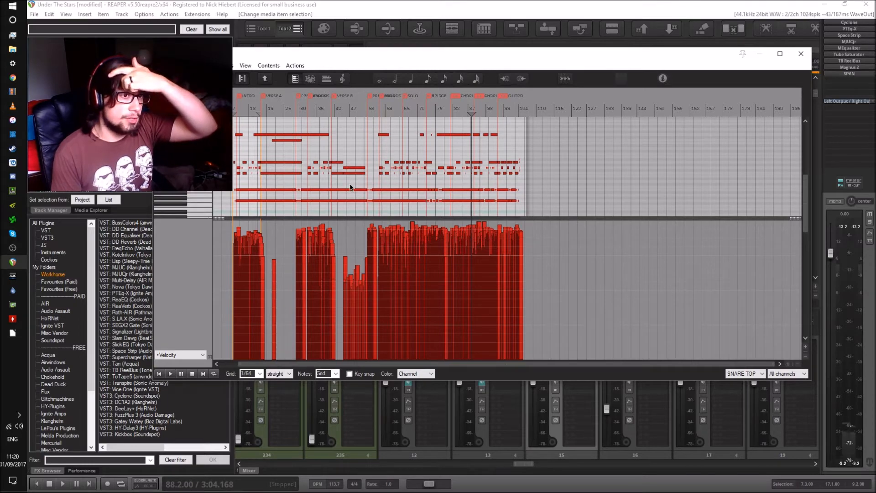
scroll(350, 188, down, 5)
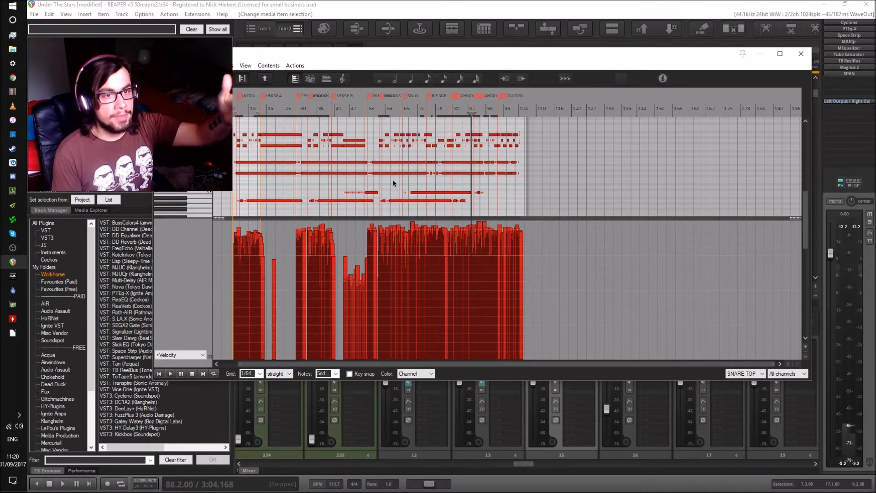
click(797, 55)
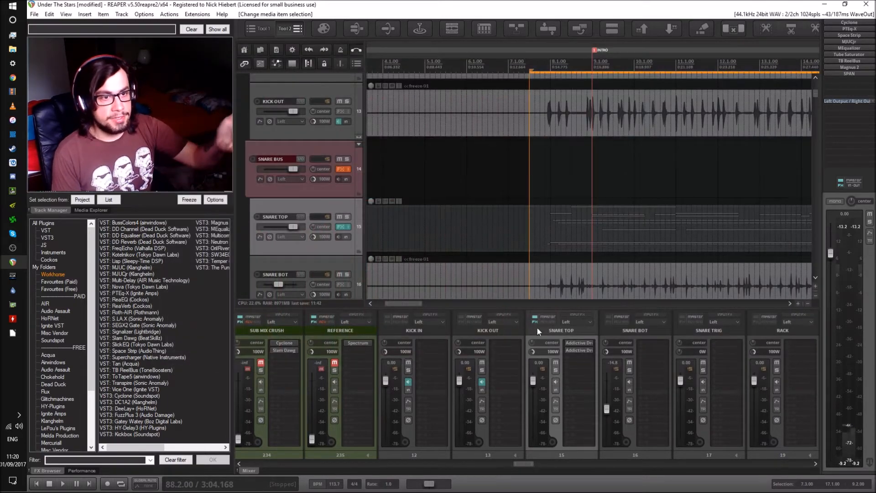
Step: Inspect the kit pieces and snare channel in the first Addictive Drums 2 instance on Snare Top, and close it
click(578, 345)
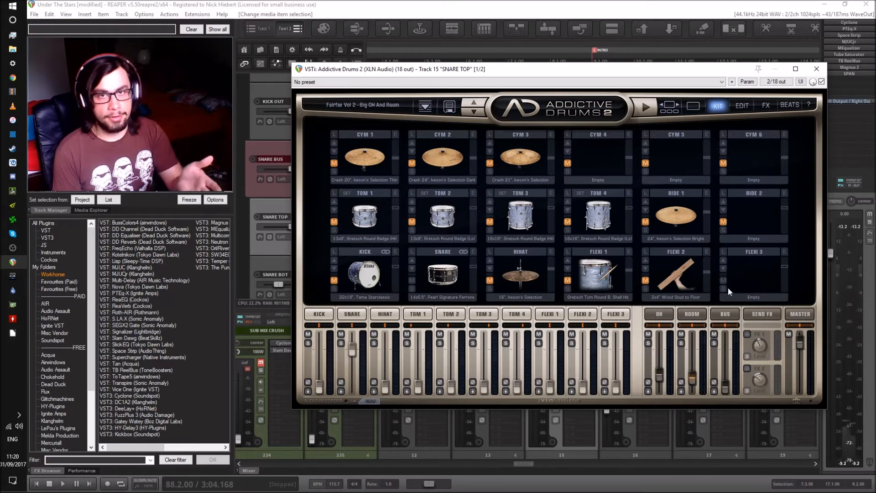
click(817, 70)
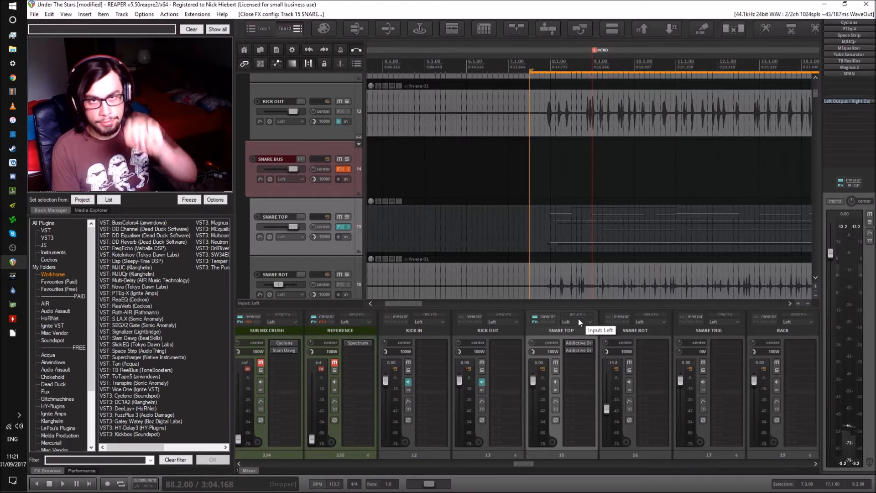
click(576, 345)
drag(535, 69, 411, 74)
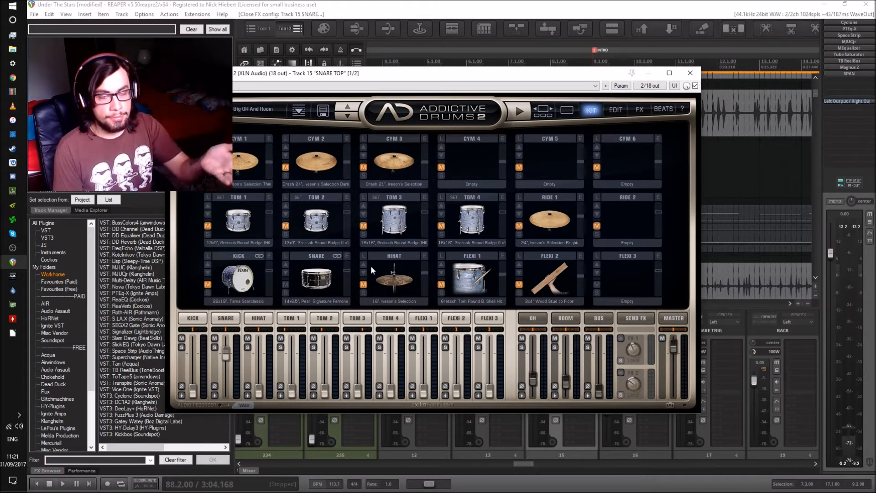
drag(233, 370, 228, 350)
double_click(227, 348)
click(690, 73)
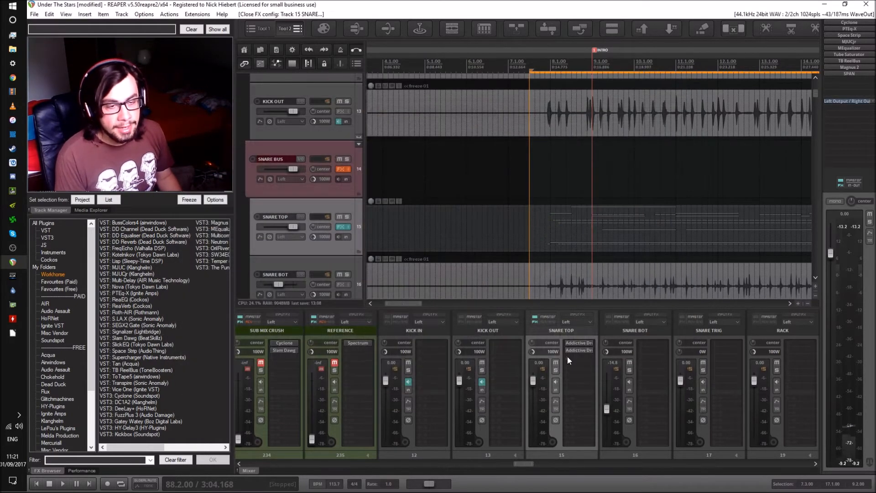
Step: In Snare Top's second Addictive Drums 2 instance, set the kick's third EQ band to 6414 Hz and -2.61 dB, and return to the kit overview
click(577, 350)
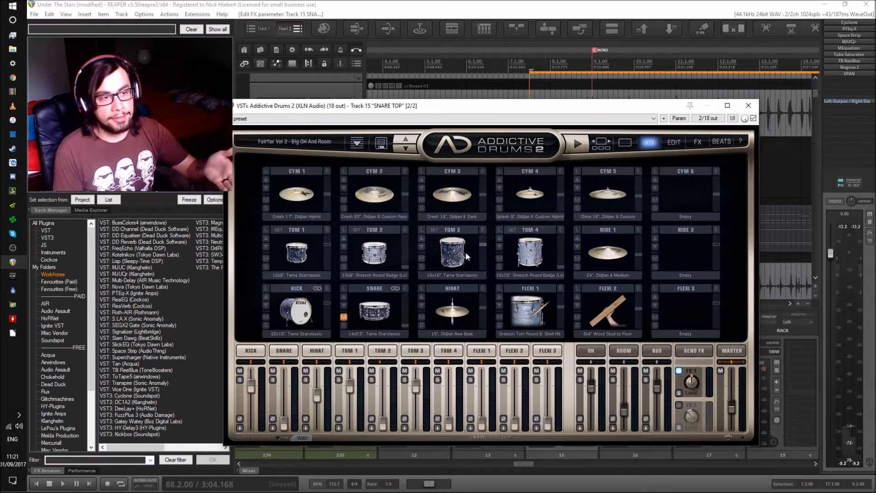
double_click(326, 293)
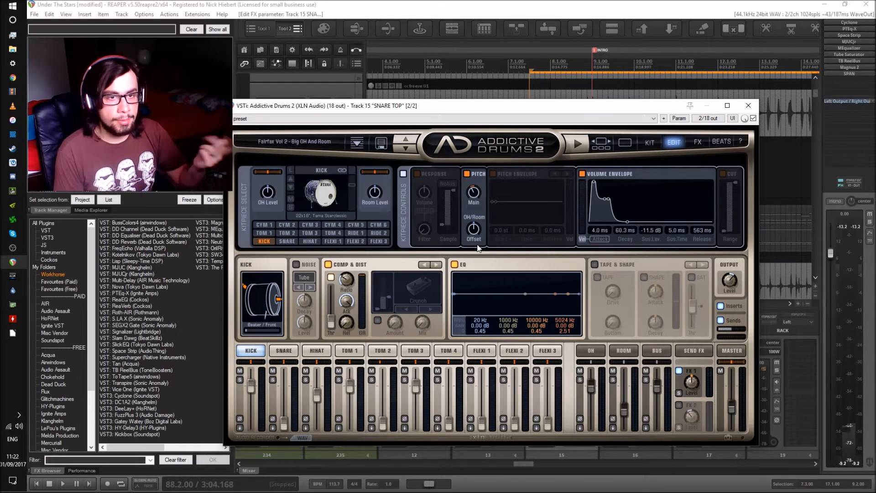
click(650, 145)
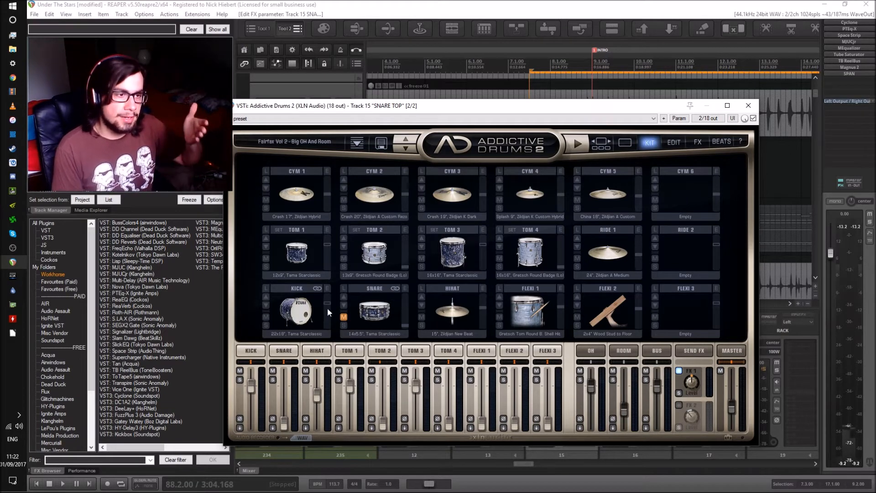
click(327, 289)
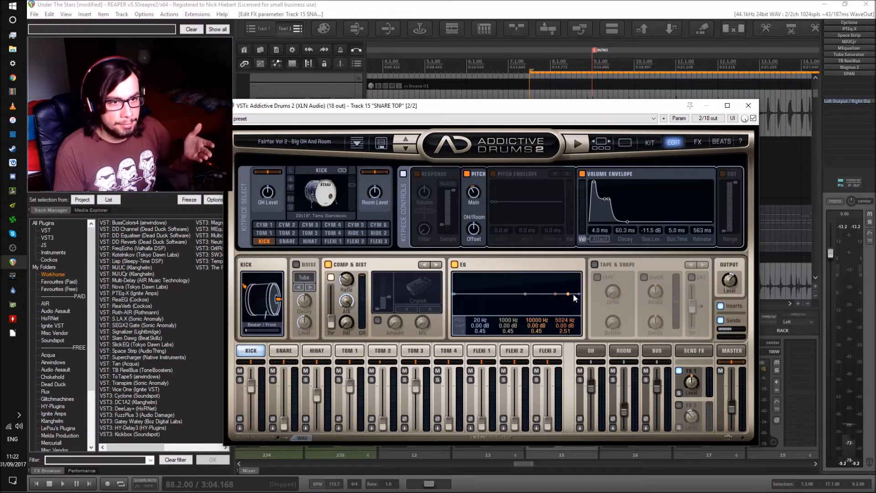
drag(568, 294, 561, 301)
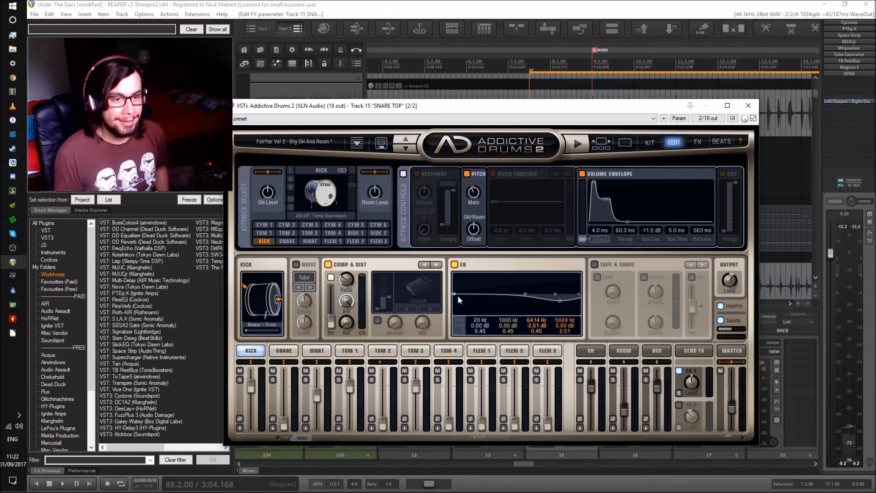
click(650, 142)
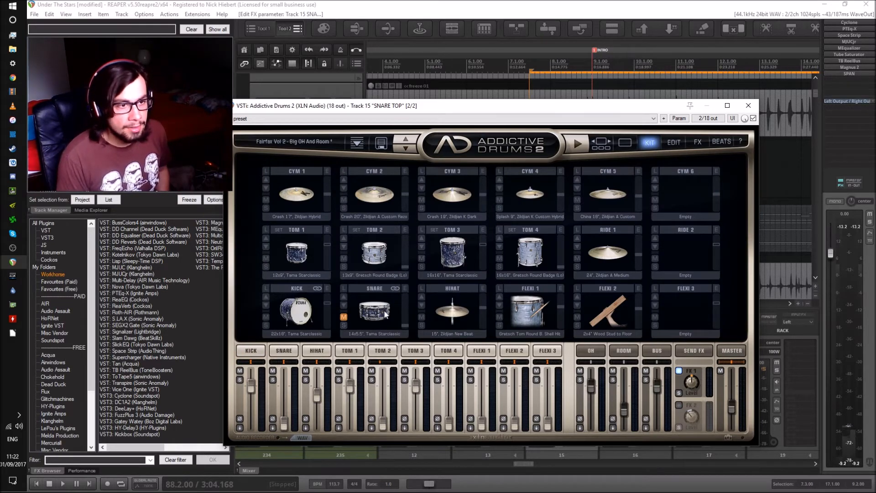
Step: Review the hi-hat's EQ settings and Tom 1's response and volume envelope settings in the second Addictive Drums 2 instance
click(464, 302)
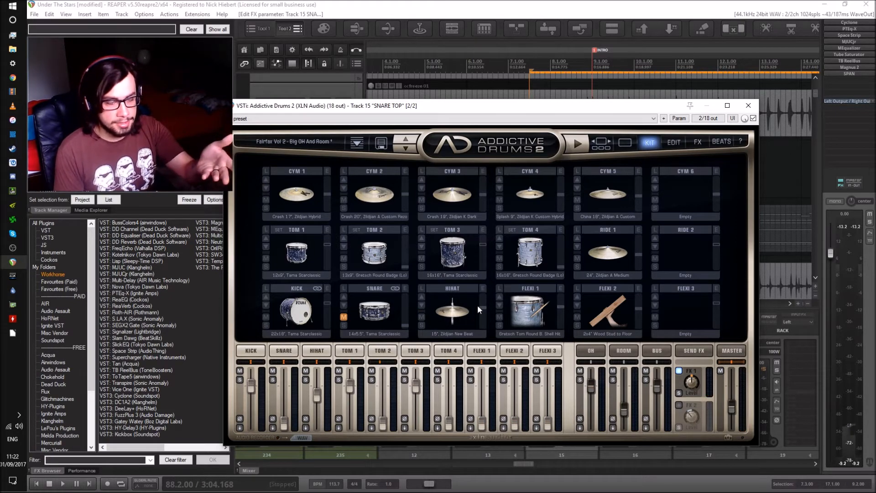
click(484, 288)
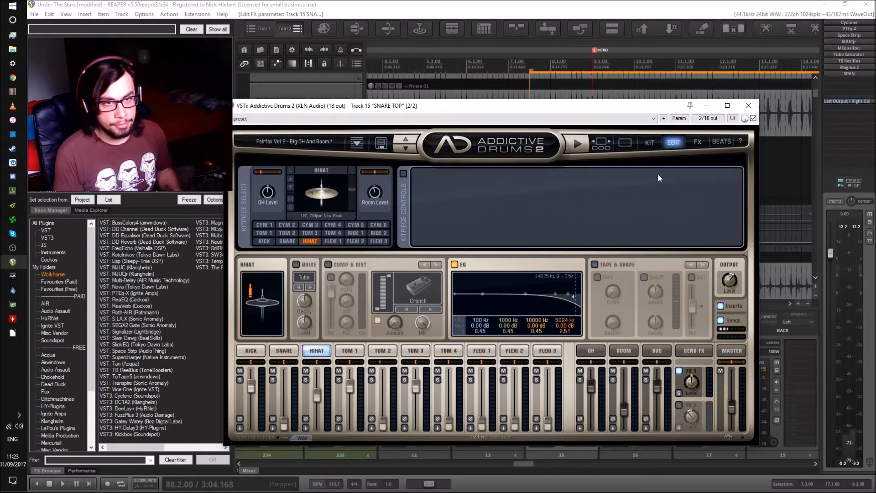
click(650, 142)
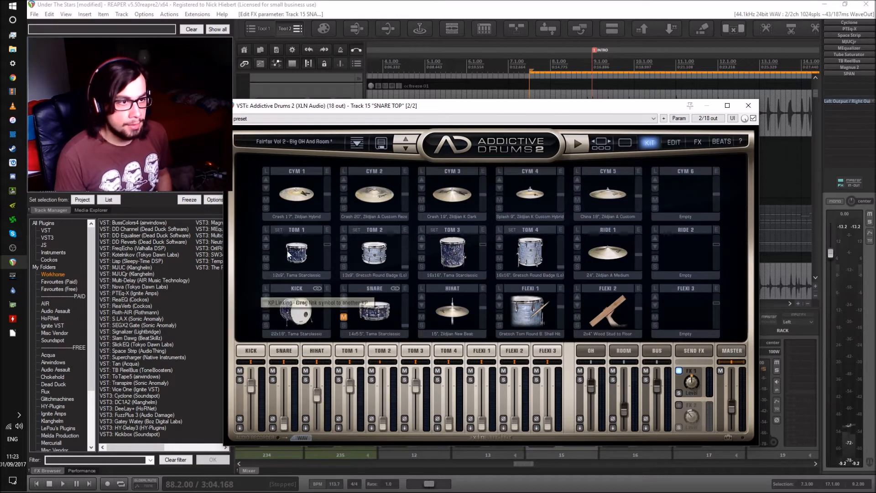
click(327, 230)
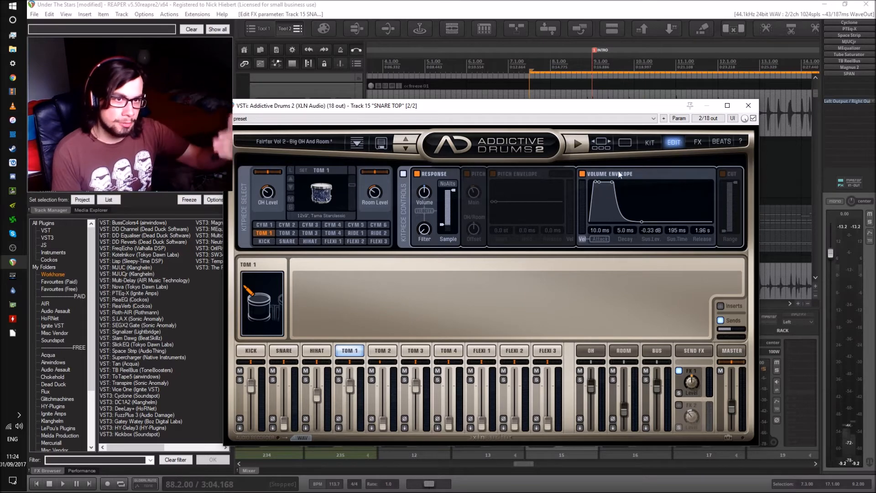
click(652, 143)
Step: Review the edit settings of the kick and the hi-hat once more, and close the second Addictive Drums 2 instance
double_click(327, 289)
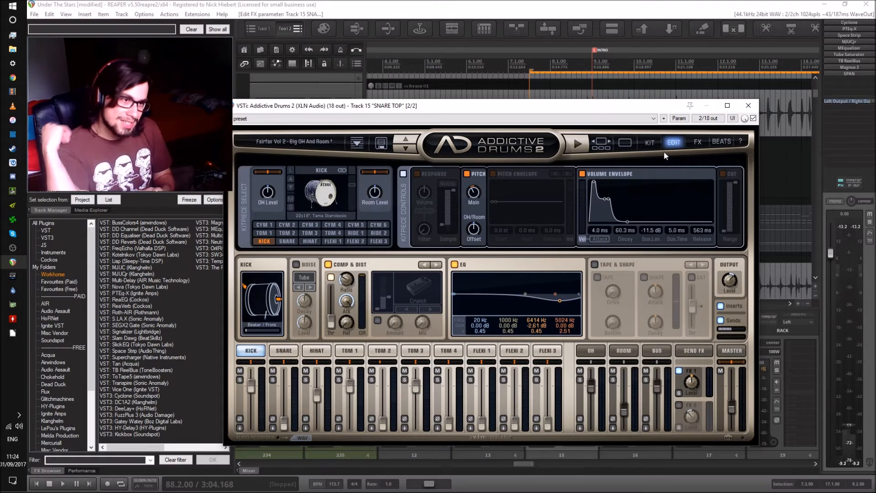
click(650, 143)
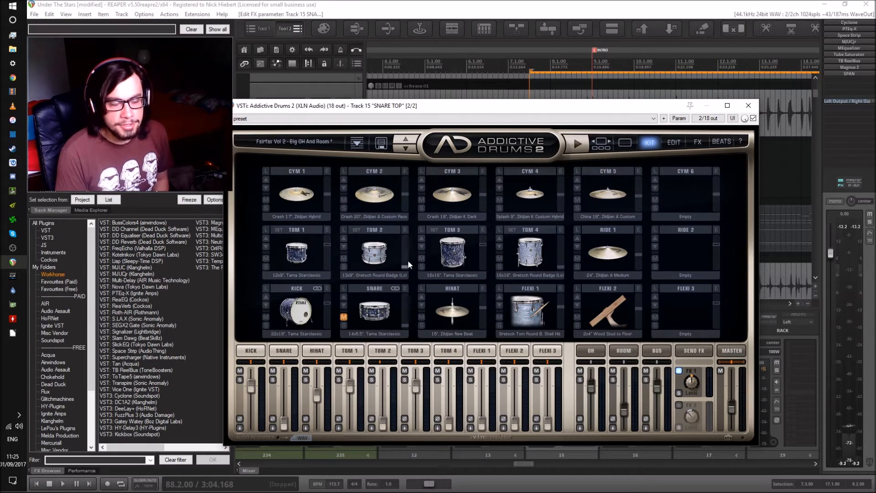
click(470, 306)
click(483, 288)
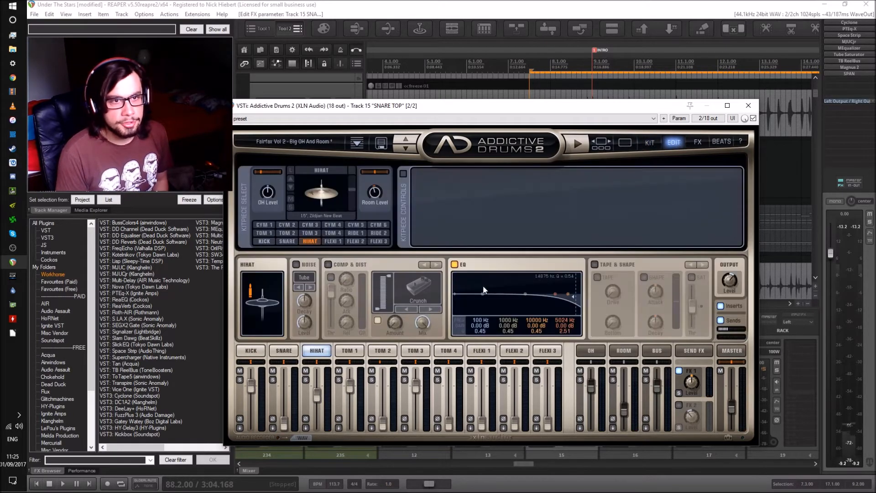
click(654, 144)
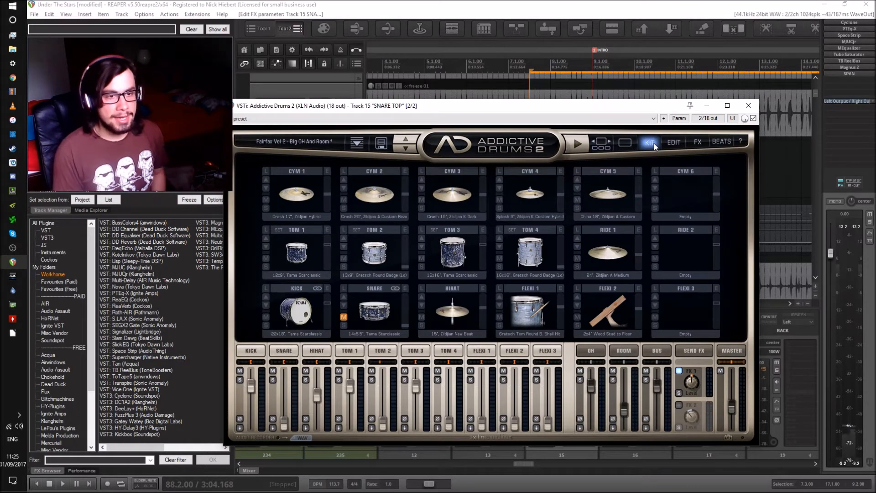
click(749, 105)
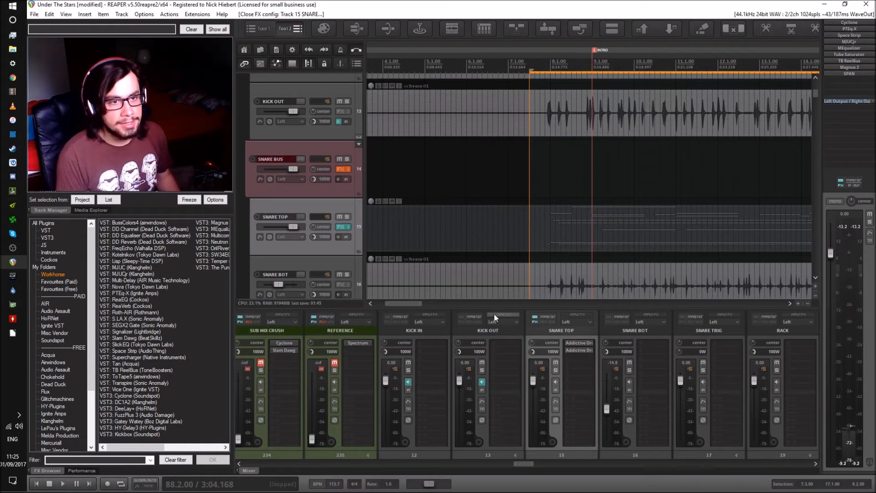
Step: Solo the Snare Top track, start playback from position 88.2.00 and show the drum tracks in a compact overview
click(555, 370)
key(space)
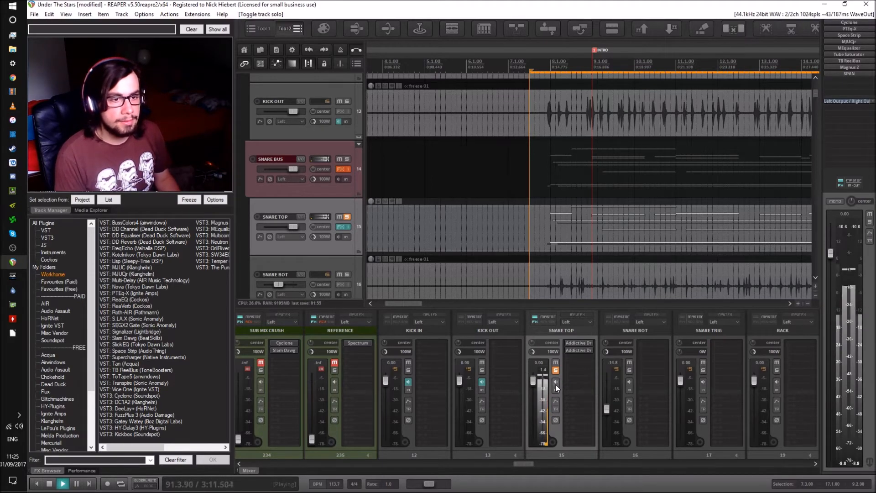
scroll(543, 236, right, 2)
scroll(543, 237, down, 5)
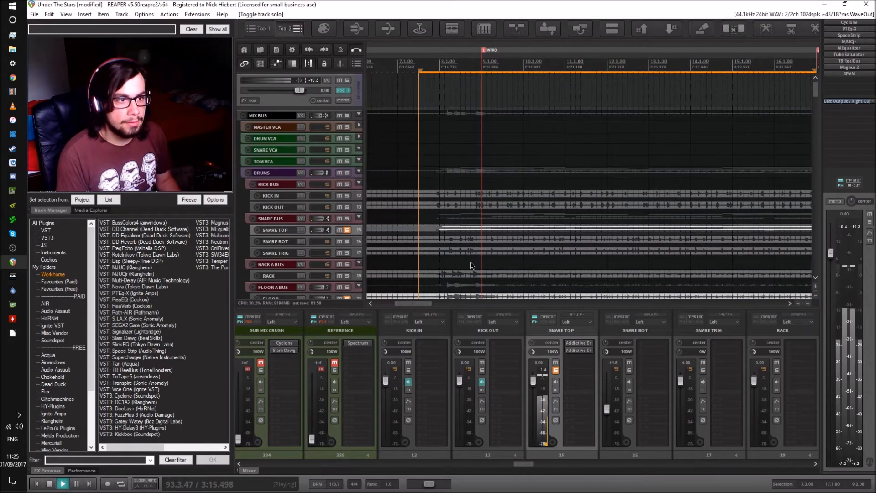
Step: Turn off solo on the Floor track, enlarge the snare tracks in the arrangement, and stop playback
scroll(450, 270, down, 1)
click(347, 276)
click(347, 276)
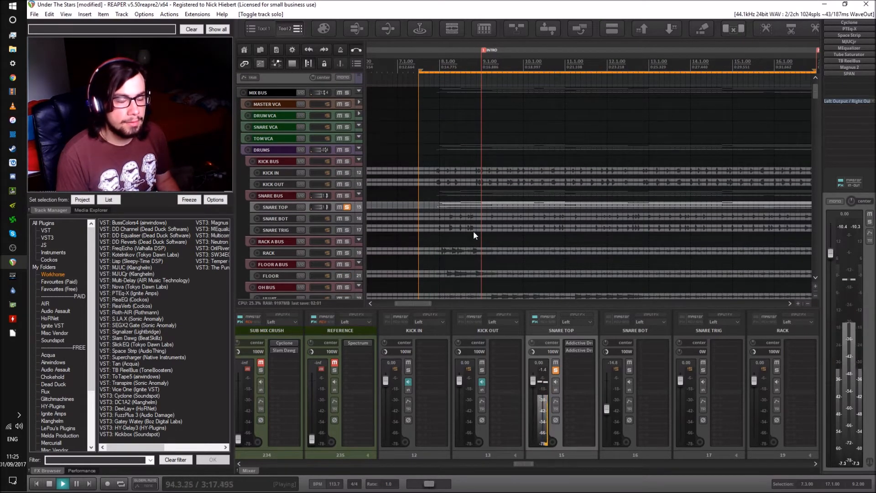
scroll(472, 236, up, 4)
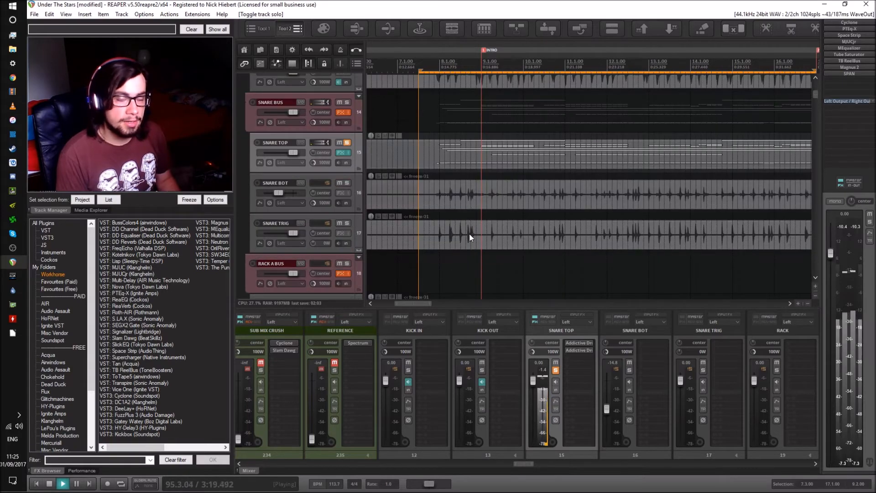
scroll(470, 237, up, 2)
scroll(470, 238, right, 2)
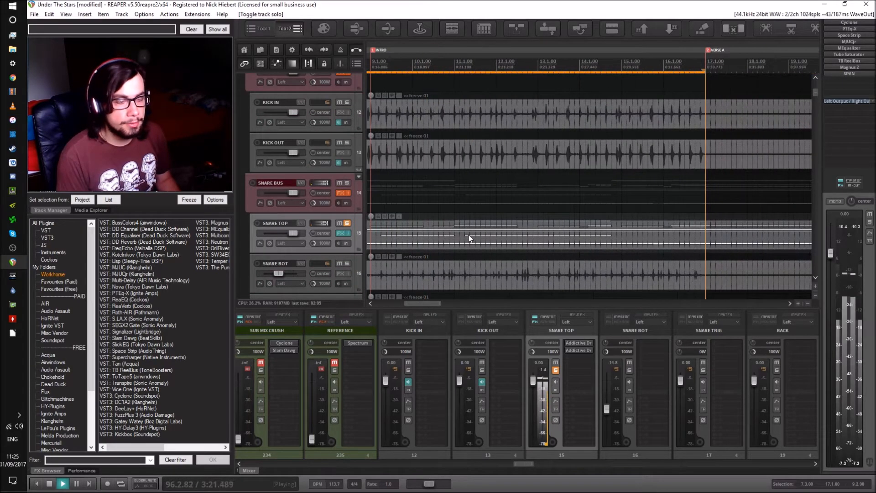
scroll(471, 238, right, 3)
scroll(469, 239, down, 3)
key(space)
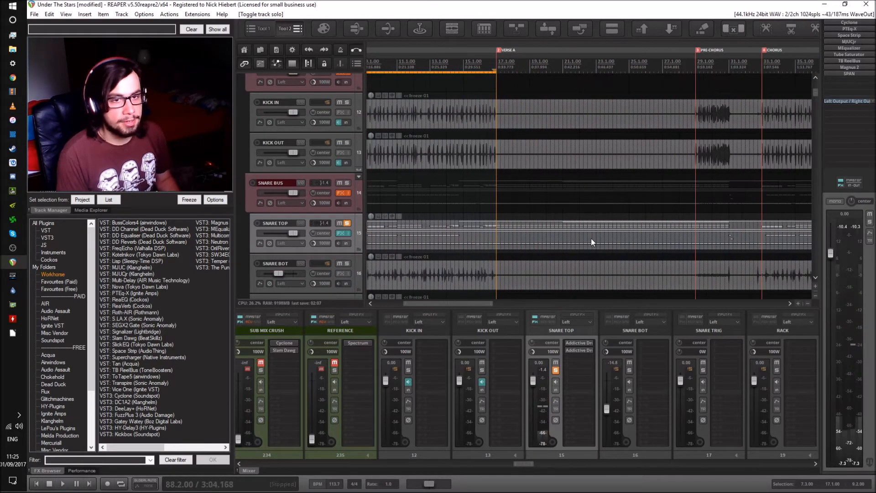
Step: Audition the soloed Snare Top track from position 88.3.00, just before the last chorus, and stop playback
scroll(591, 242, right, 8)
scroll(590, 238, right, 3)
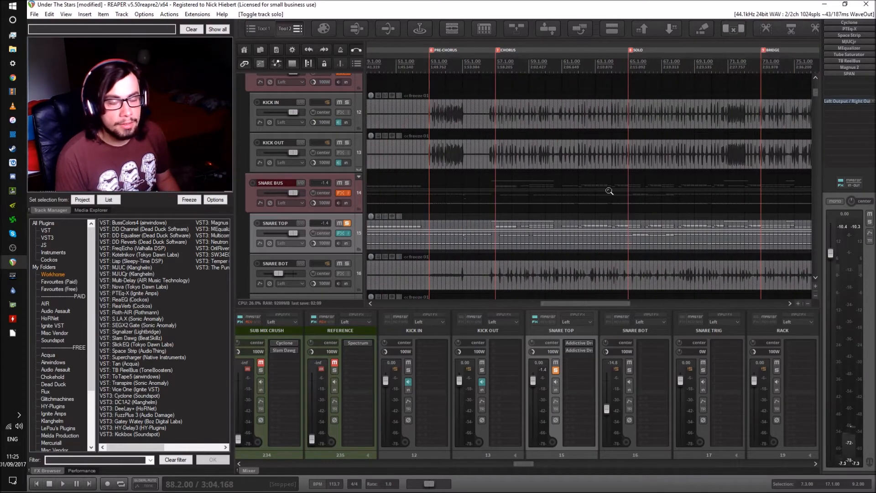
scroll(633, 125, right, 4)
scroll(626, 142, right, 6)
click(687, 69)
scroll(700, 221, right, 3)
key(space)
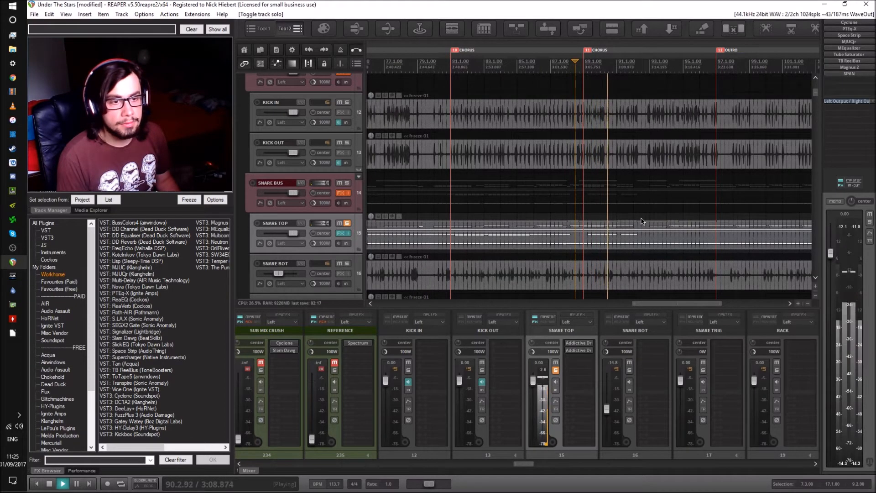
scroll(642, 222, down, 1)
scroll(642, 222, up, 3)
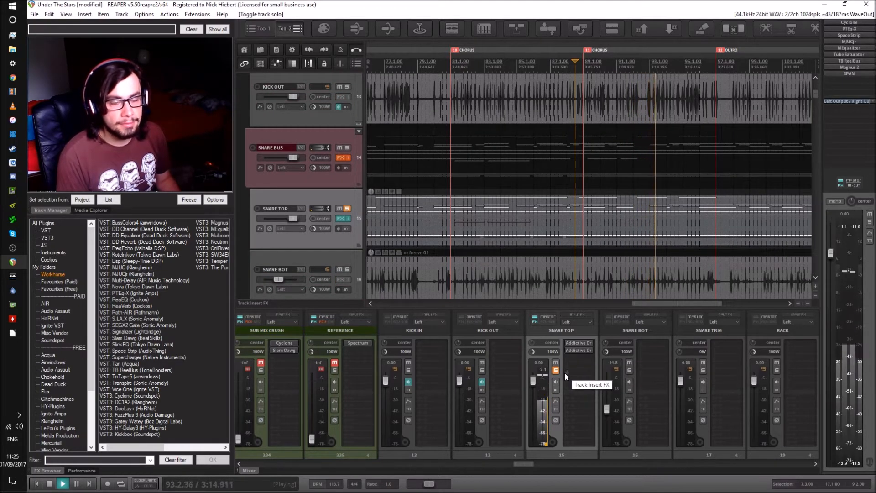
key(space)
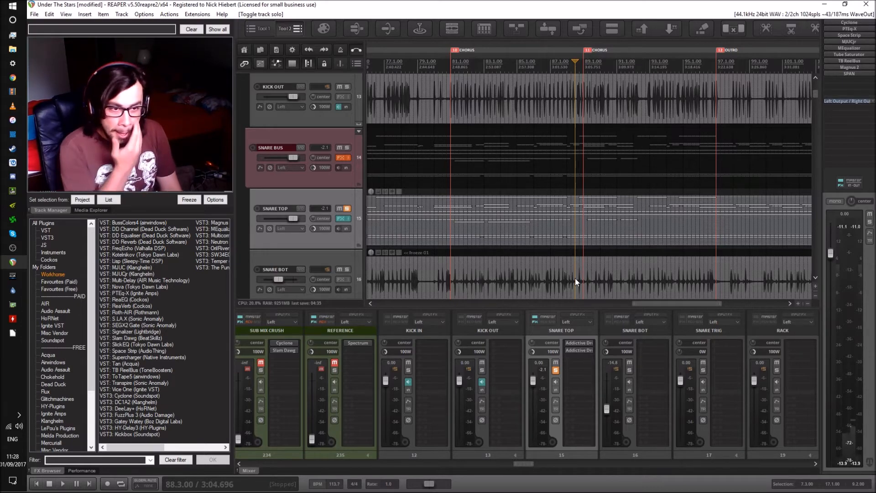
Step: Review Snare Top's two Addictive Drums 2 instances and examine its MIDI notes between the intro and the last chorus
click(580, 349)
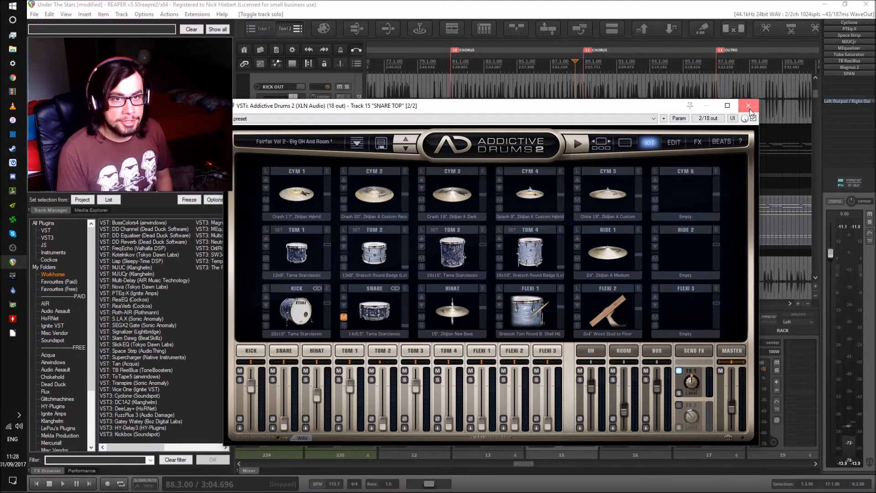
click(749, 107)
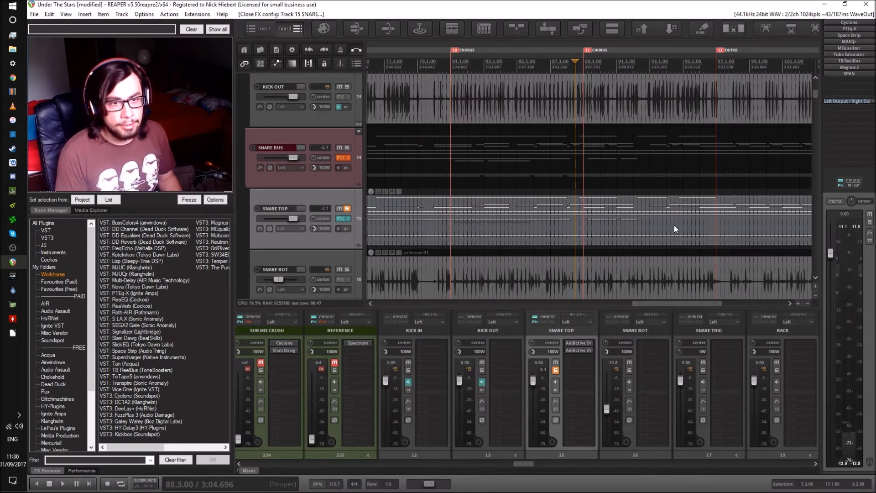
scroll(673, 226, left, 4)
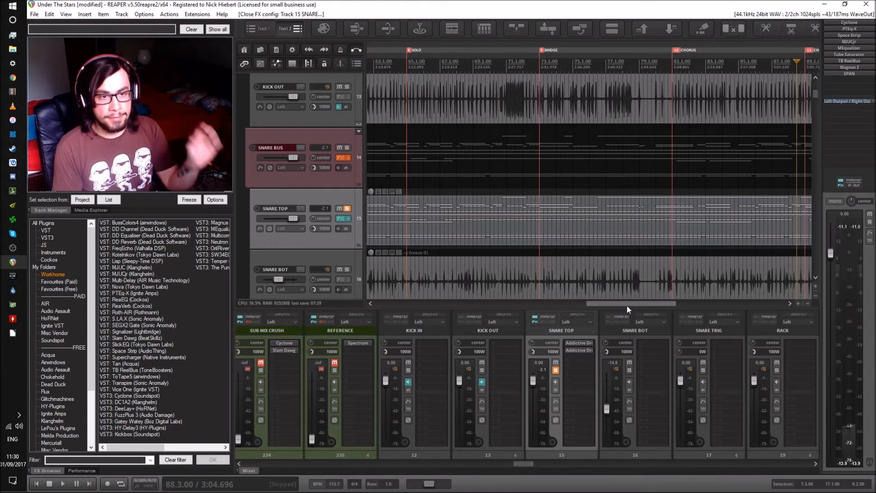
drag(628, 304, 593, 303)
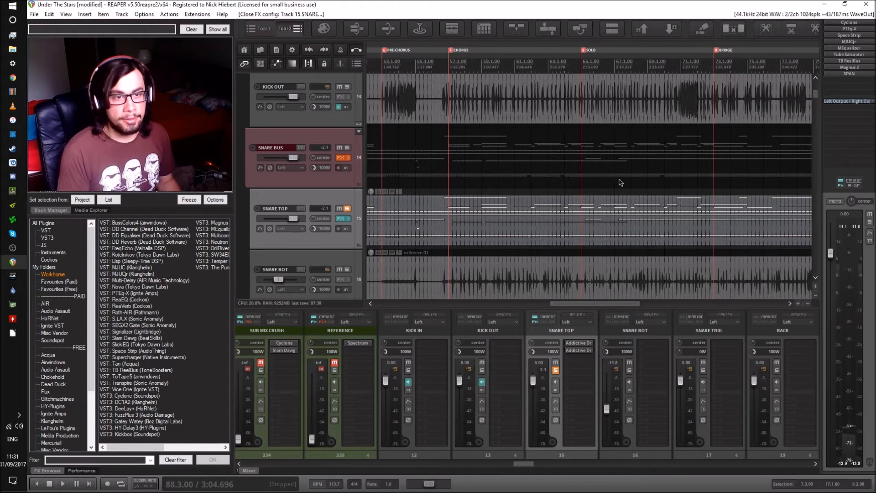
drag(575, 303, 402, 286)
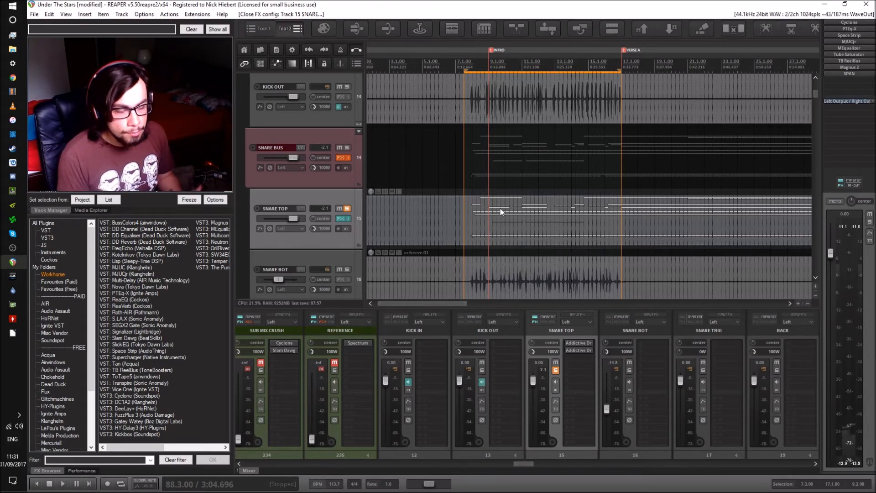
scroll(527, 235, up, 5)
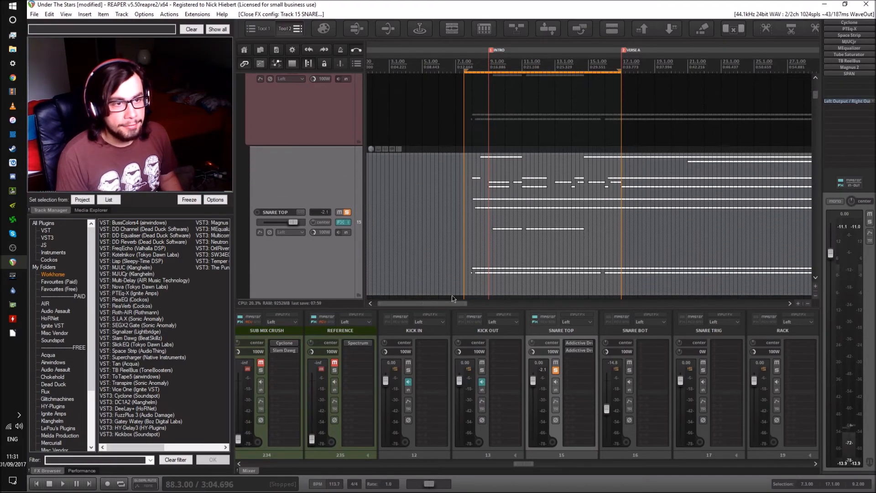
drag(429, 305, 682, 292)
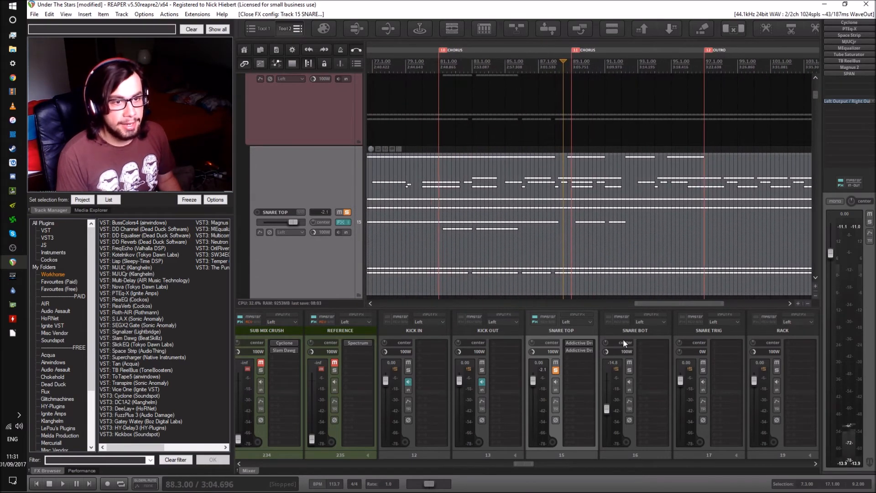
click(584, 344)
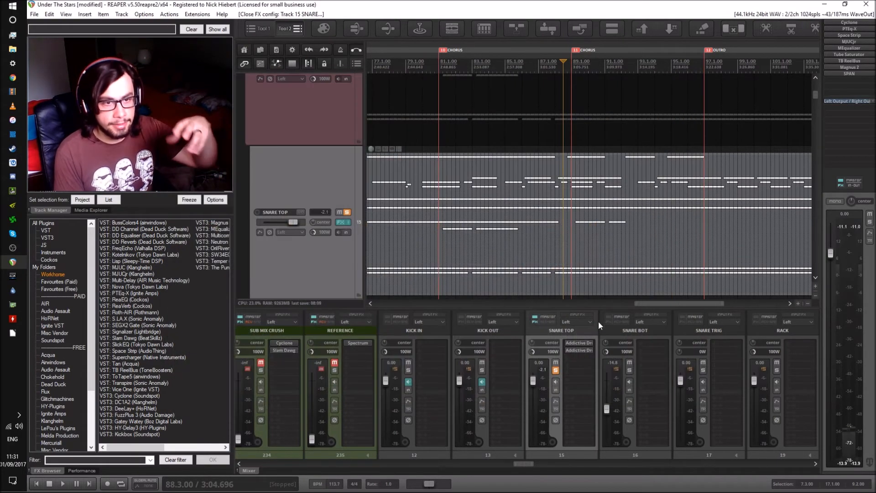
click(690, 73)
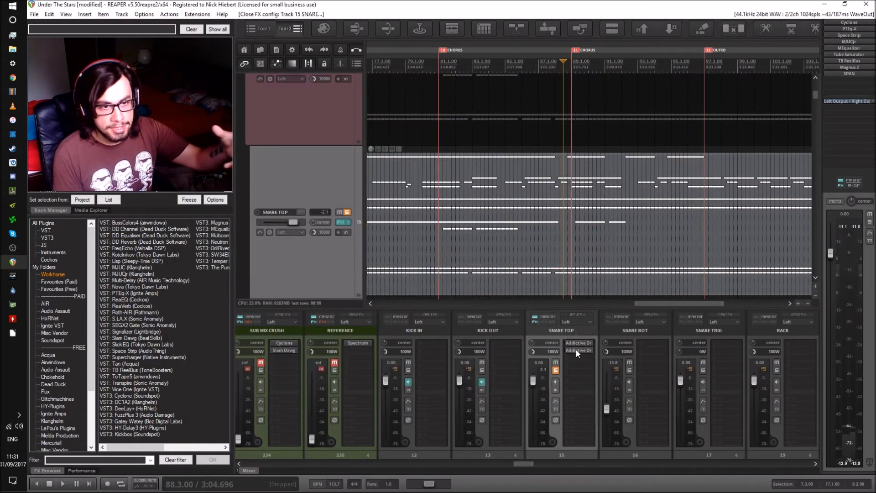
Step: Raise the master level in Snare Top's second Addictive Drums 2 instance while auditioning from 88.3.00, and stop playback
click(576, 349)
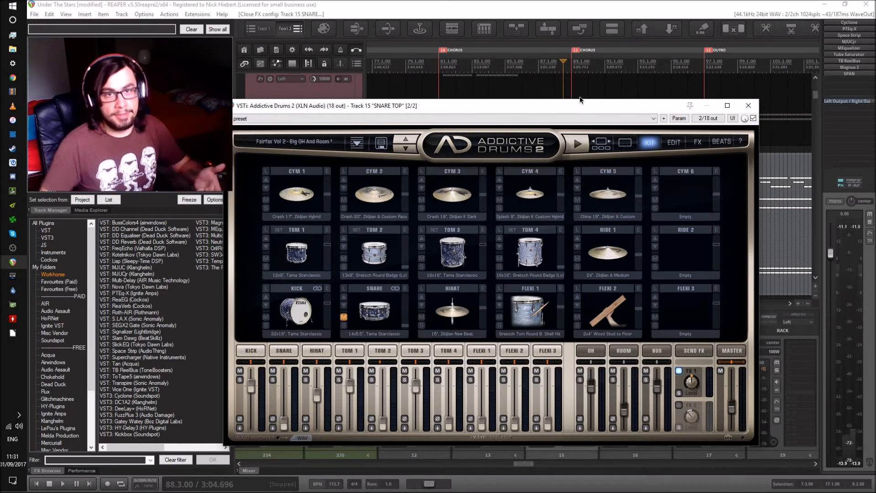
drag(507, 106, 359, 89)
key(space)
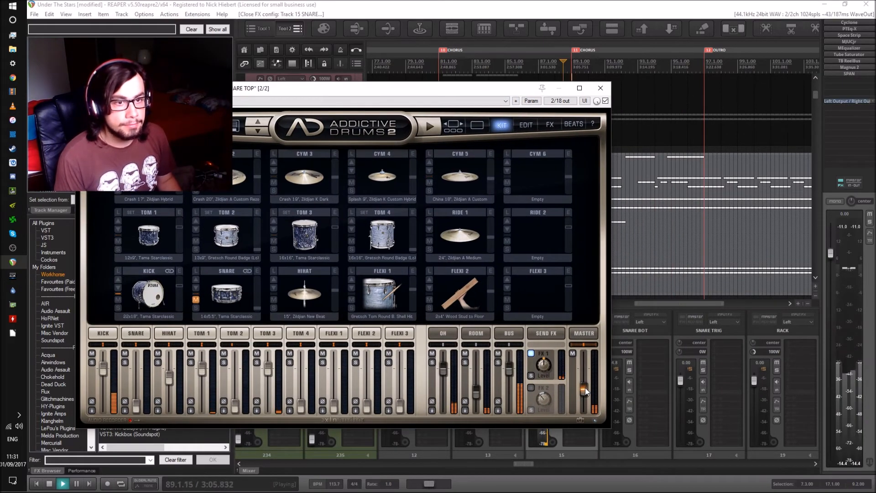
drag(586, 390, 584, 368)
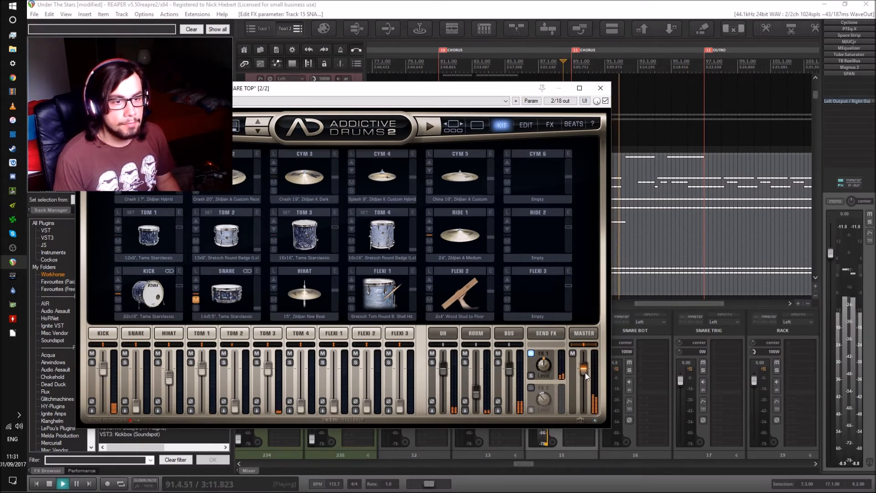
drag(585, 373, 587, 379)
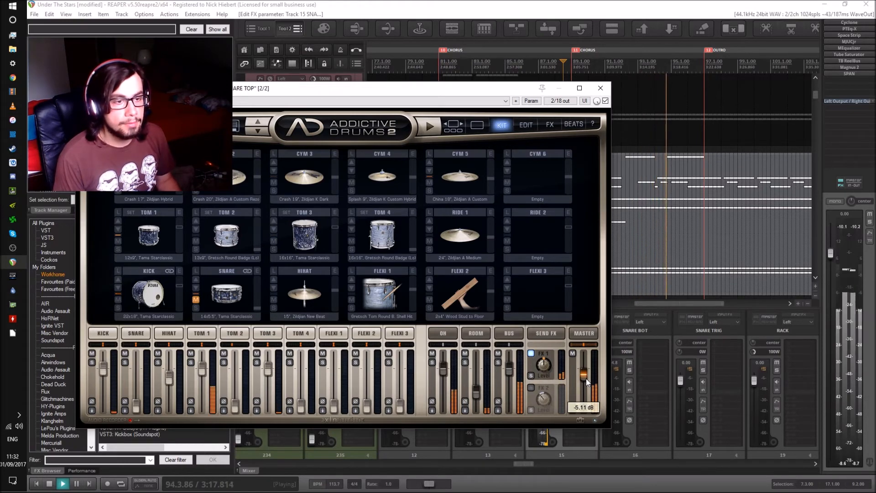
drag(587, 379, 588, 373)
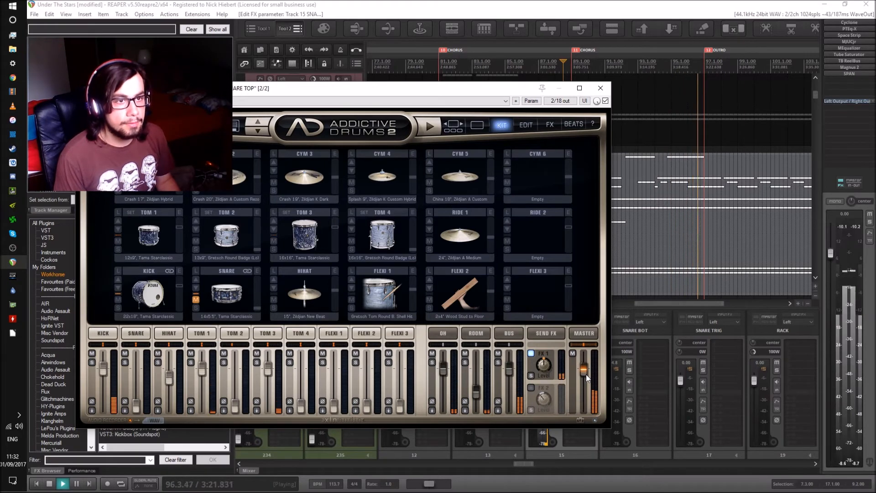
key(space)
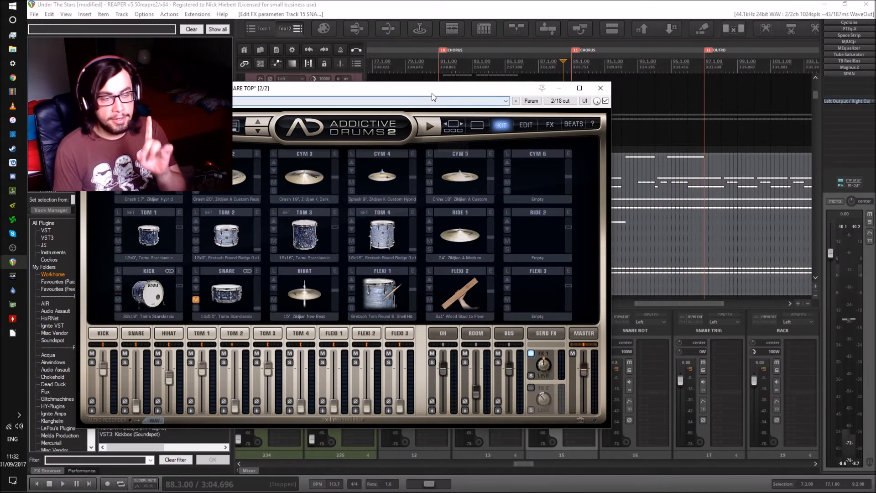
Step: Set the Snare Top track's width to 0% and bring the second Addictive Drums 2 window back into full view
drag(432, 93, 245, 141)
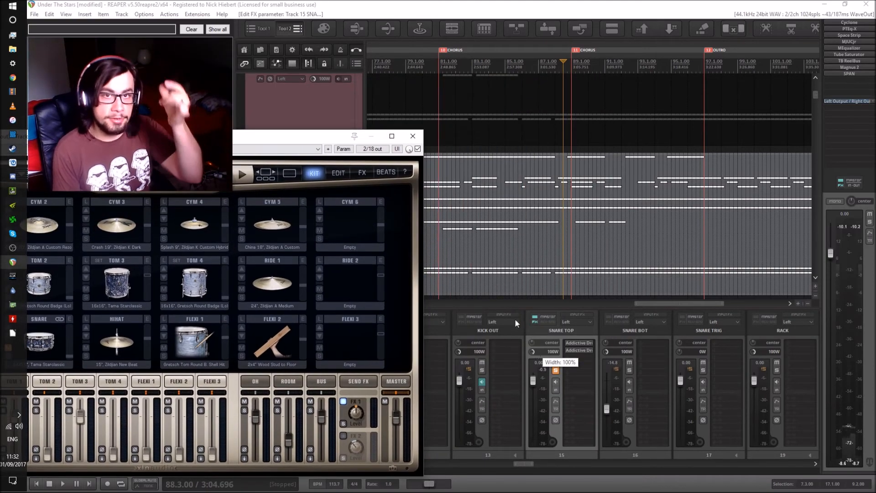
drag(533, 352, 534, 354)
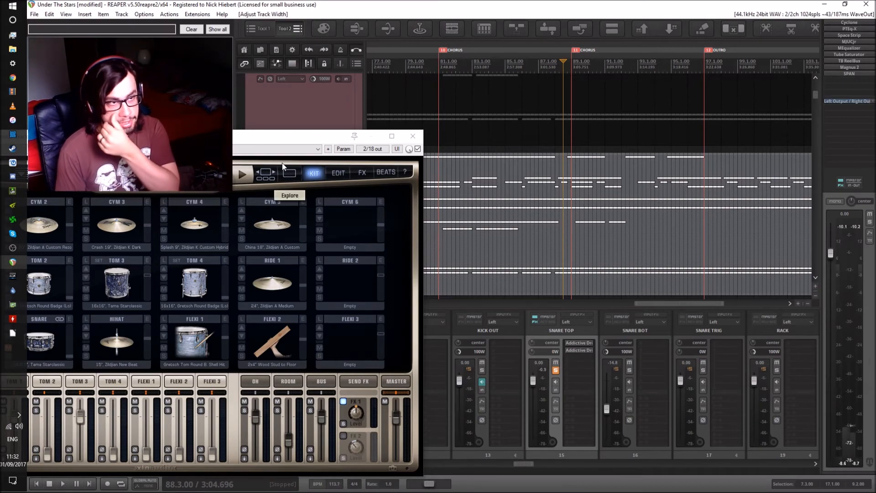
drag(275, 138, 575, 86)
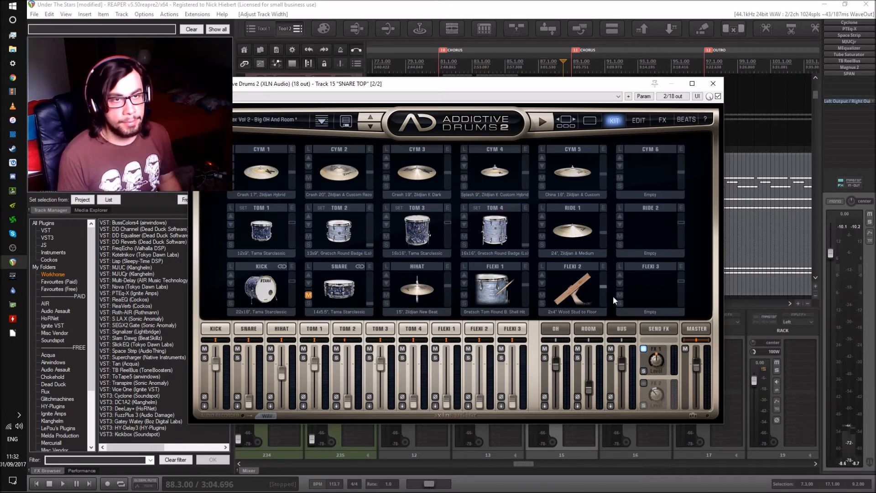
drag(478, 93, 436, 143)
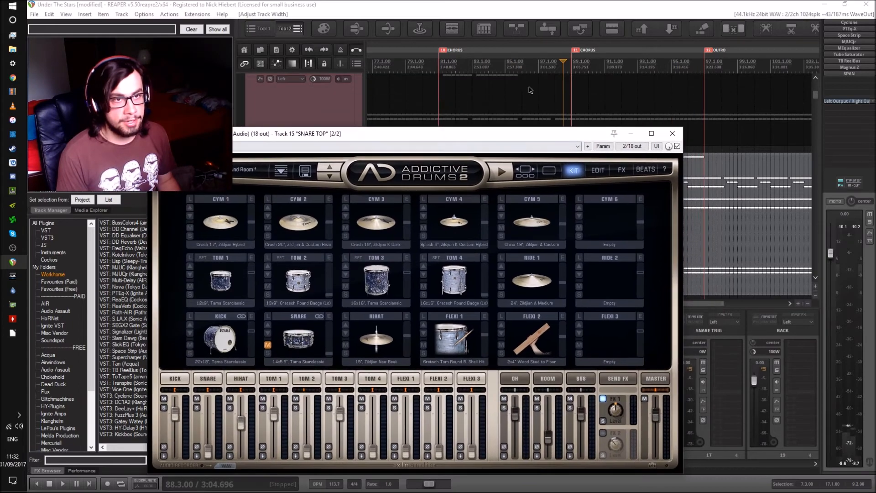
Step: Audition the zero-width Snare Top while lowering the second Addictive Drums 2 instance's master level, stop playback, and close the instance
key(space)
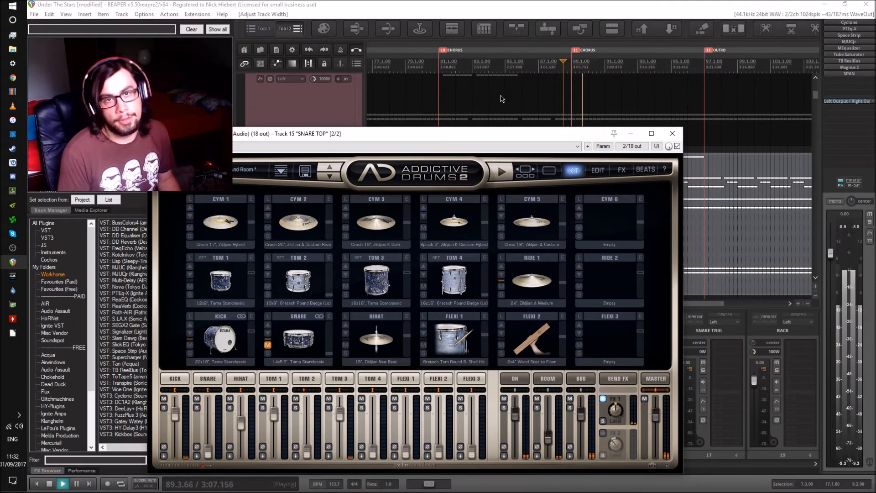
mouse_move(660, 414)
drag(661, 415, 665, 435)
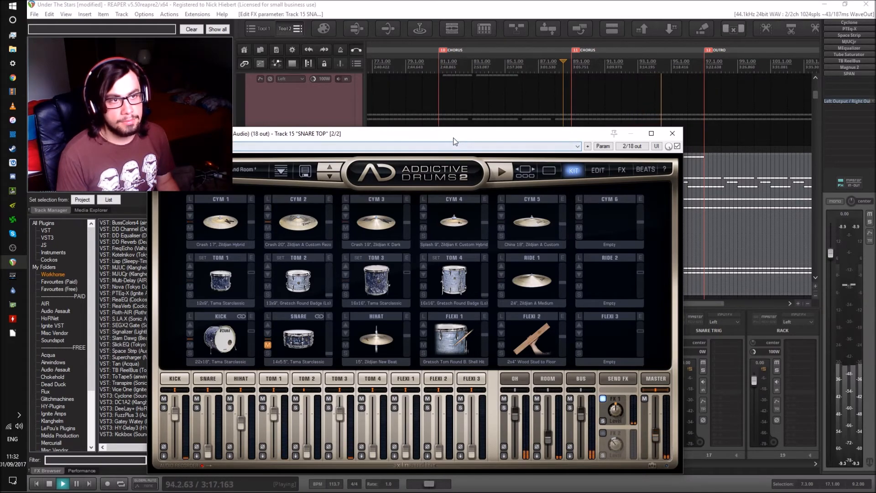
drag(454, 137, 432, 71)
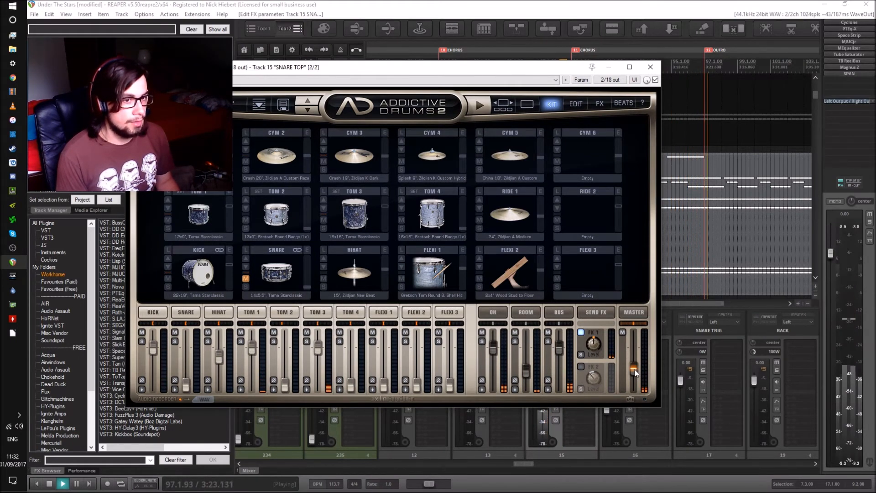
key(space)
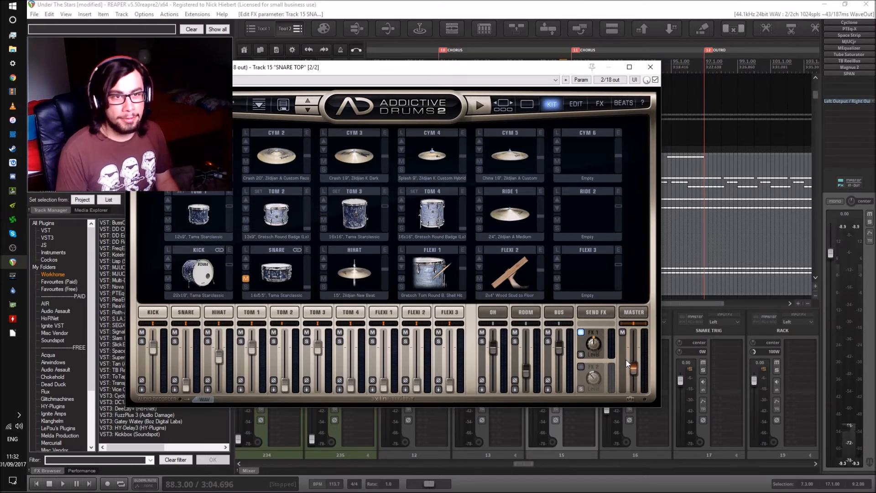
click(651, 69)
Step: Undo the recent changes back to the frozen Snare Top audio with the track unsoloed
scroll(624, 184, down, 4)
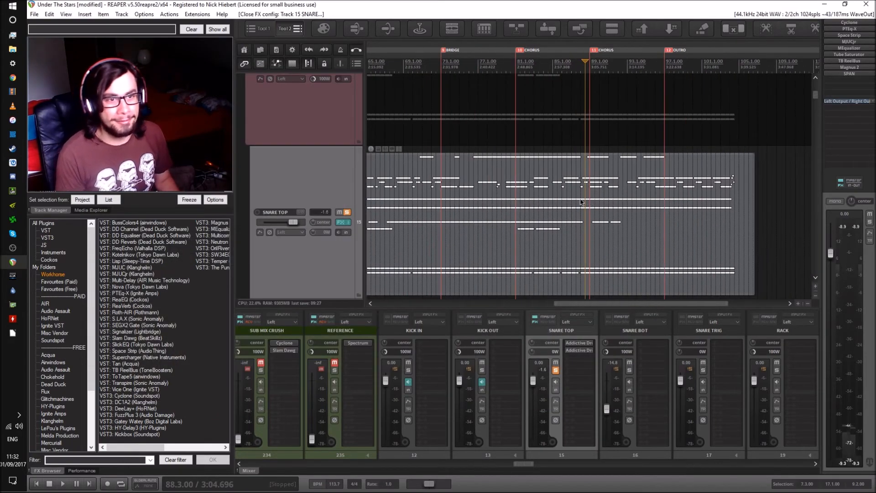
scroll(542, 211, left, 10)
scroll(552, 223, up, 1)
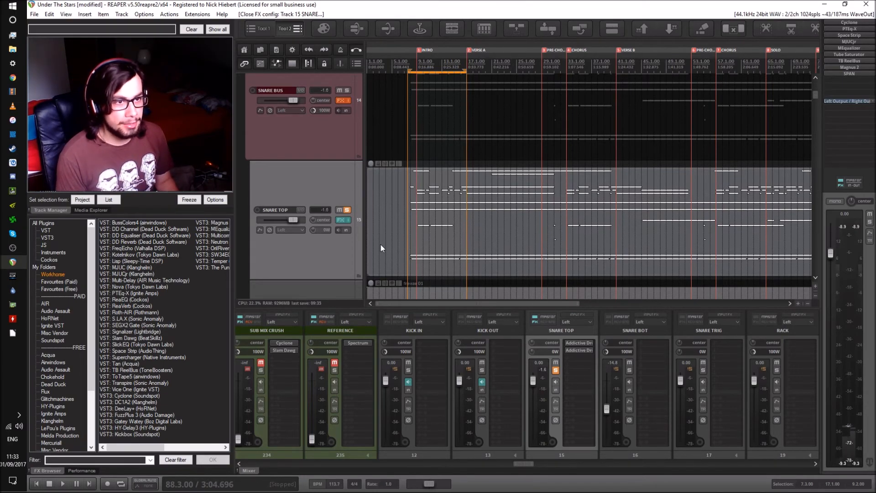
key(ctrl+z)
click(649, 71)
key(ctrl+z)
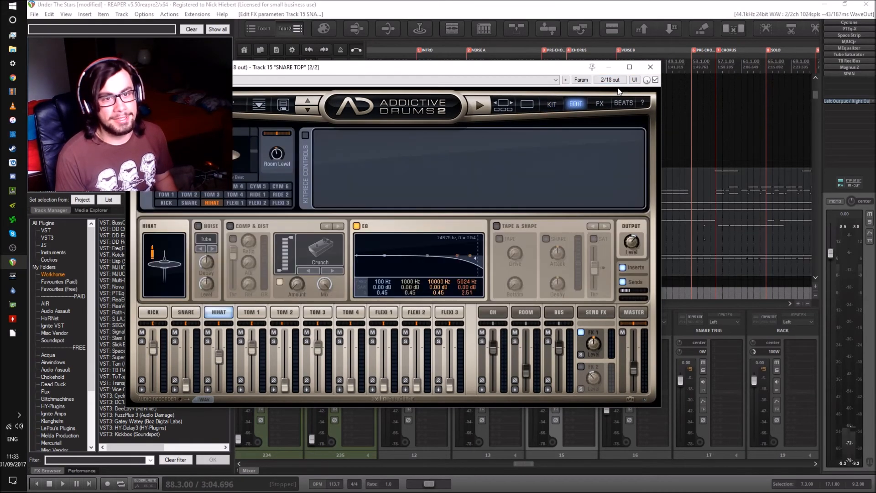
key(ctrl+z)
key(ctrl+z)
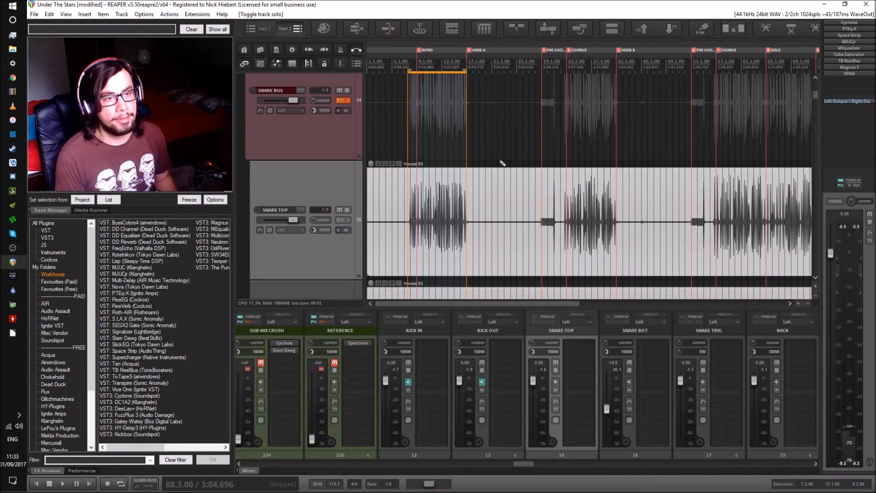
Step: Place the edit cursor at 88.1.00 just before the last chorus and start playing the soloed drums
scroll(502, 163, down, 2)
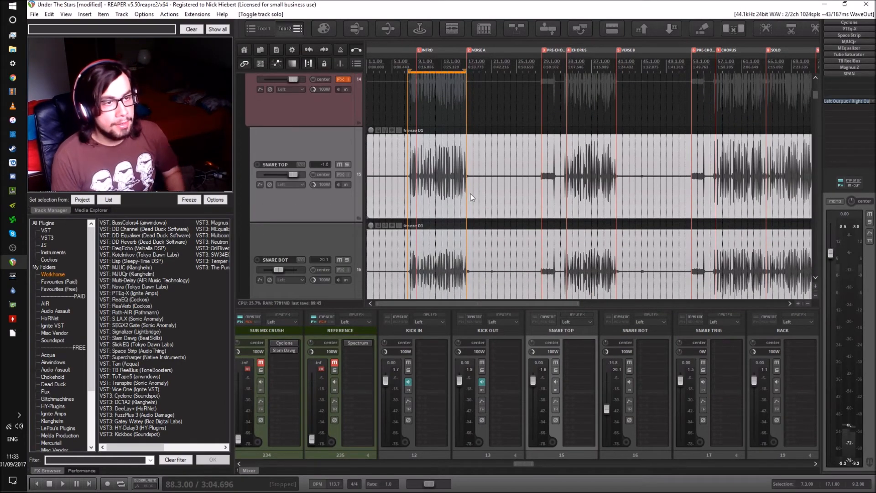
scroll(472, 197, down, 3)
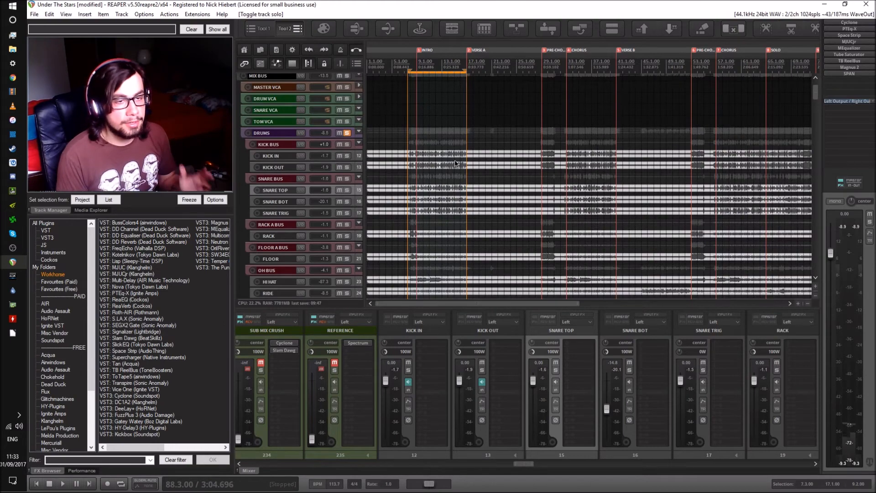
scroll(700, 233, right, 5)
scroll(613, 201, up, 4)
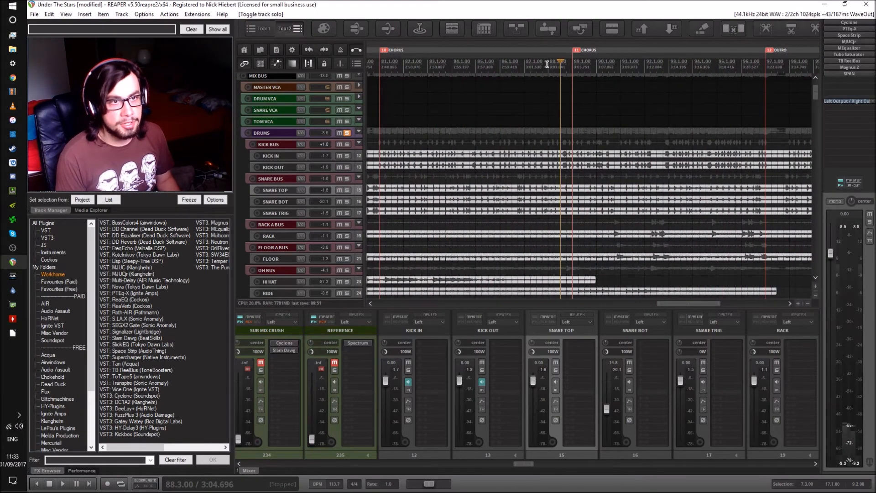
scroll(592, 224, down, 3)
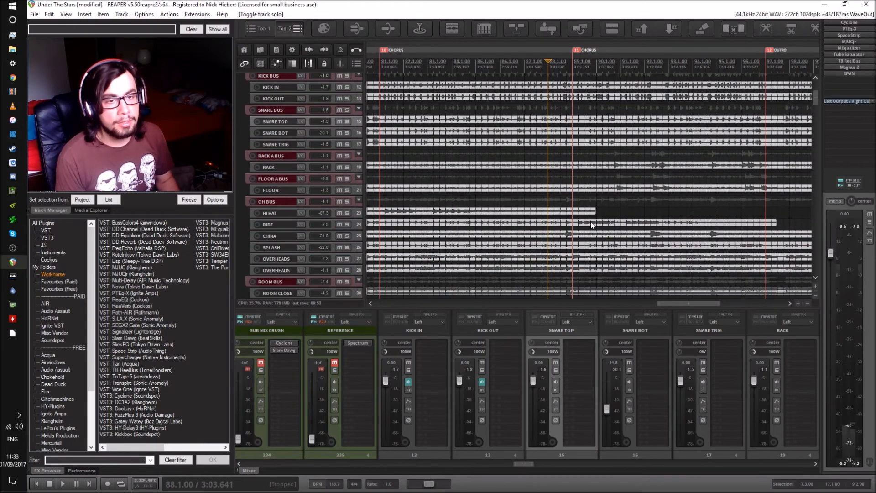
key(space)
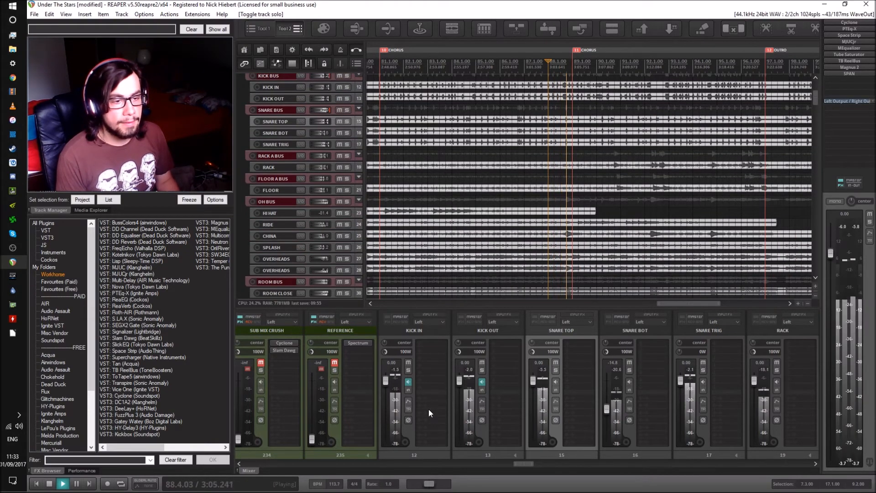
Step: Pan Rack A Bus 41% left and Floor A Bus to the right during playback, and stop playback
drag(521, 463, 251, 464)
drag(634, 343, 633, 358)
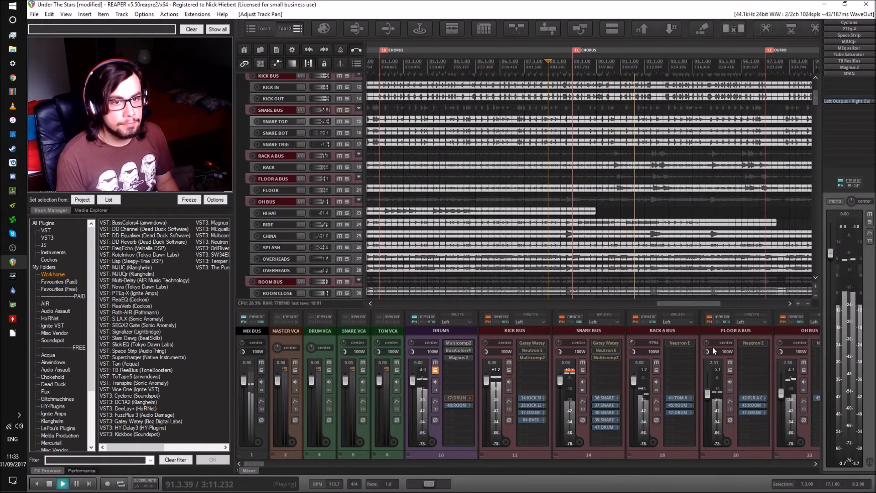
drag(707, 345, 706, 328)
drag(254, 461, 261, 459)
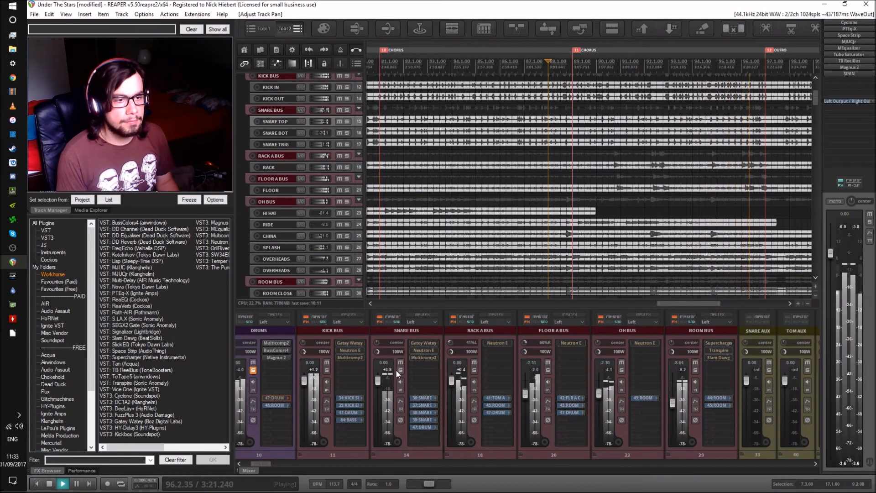
key(space)
Step: Unsolo Drums and enable the effects on every bus from Kick Bus through Room Bus
click(253, 370)
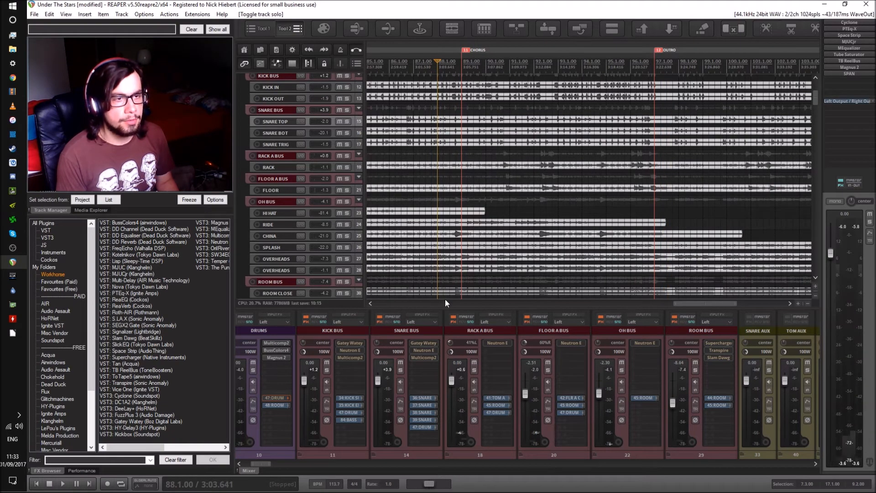
click(339, 453)
shift+click(720, 456)
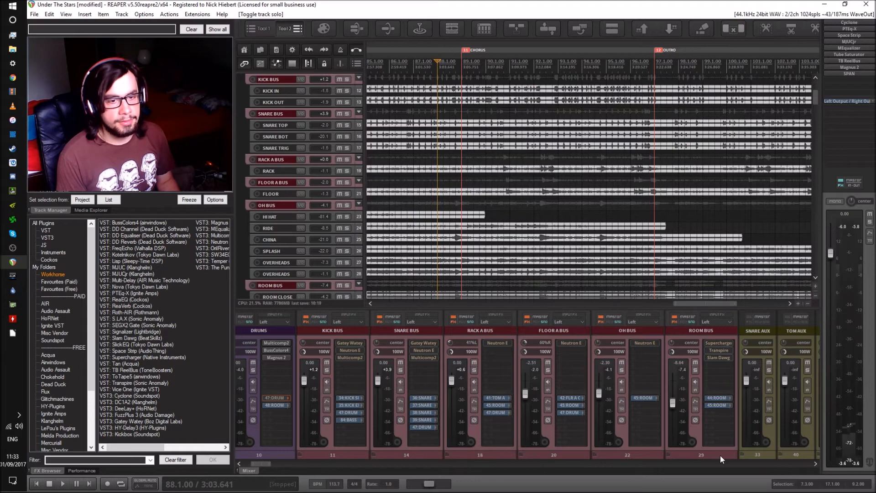
click(675, 320)
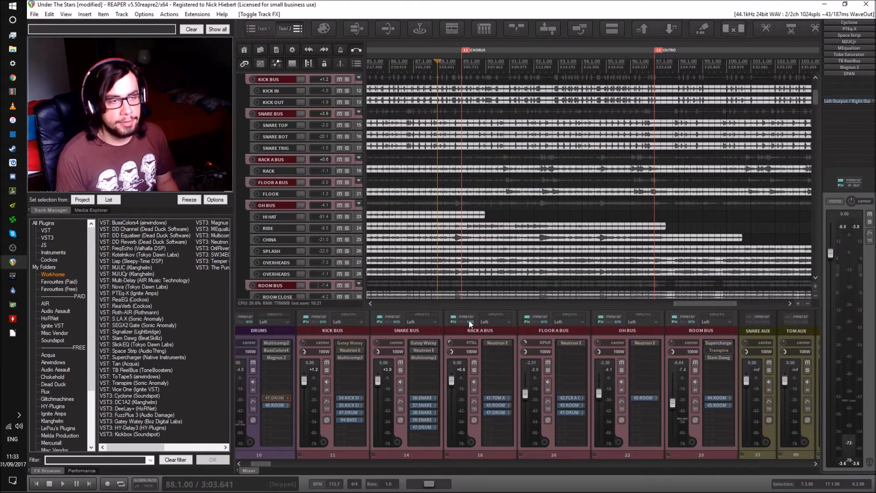
Step: Solo Drums, audition the processed buses from 88.3.00 through the chorus, and stop playback
scroll(519, 196, left, 3)
scroll(630, 156, right, 2)
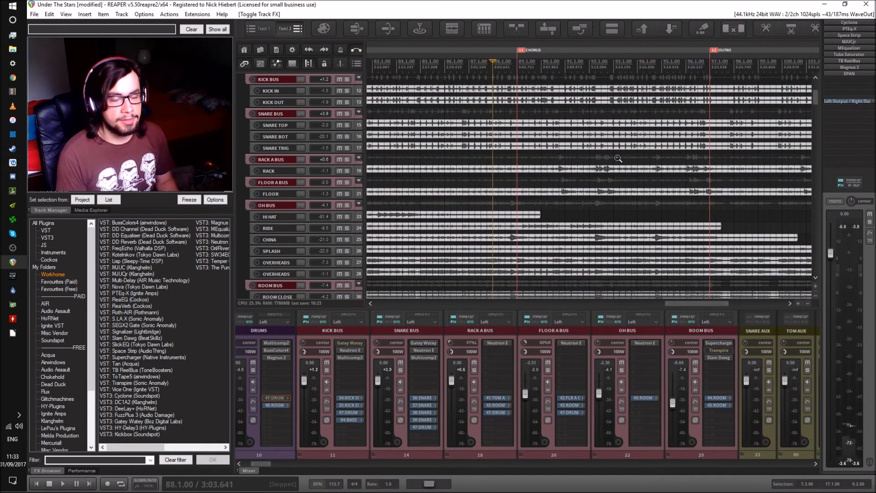
click(507, 73)
click(253, 370)
key(space)
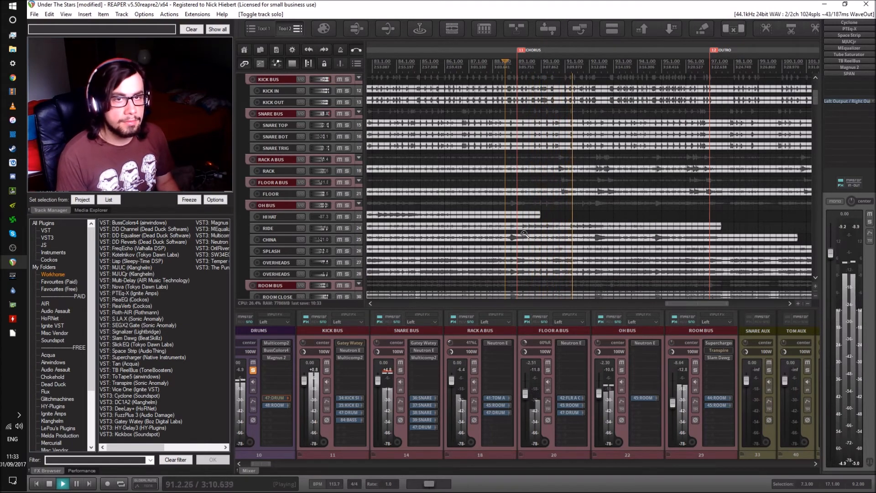
scroll(513, 243, left, 4)
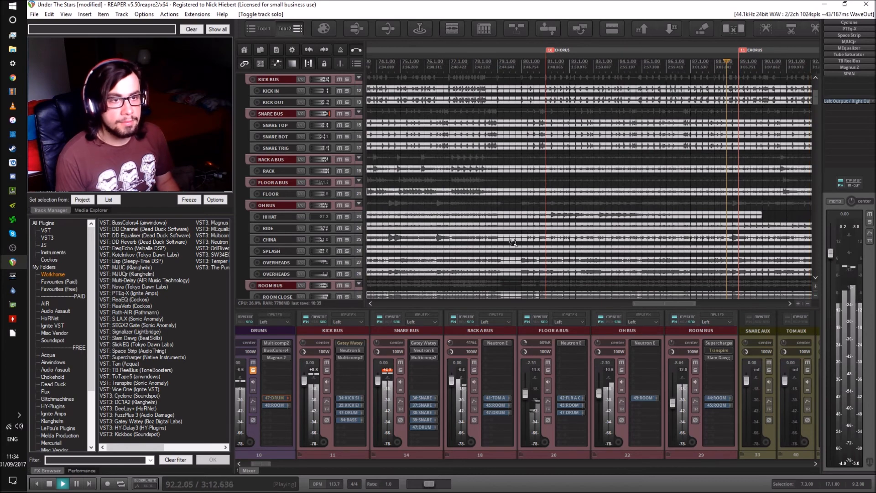
scroll(509, 246, right, 5)
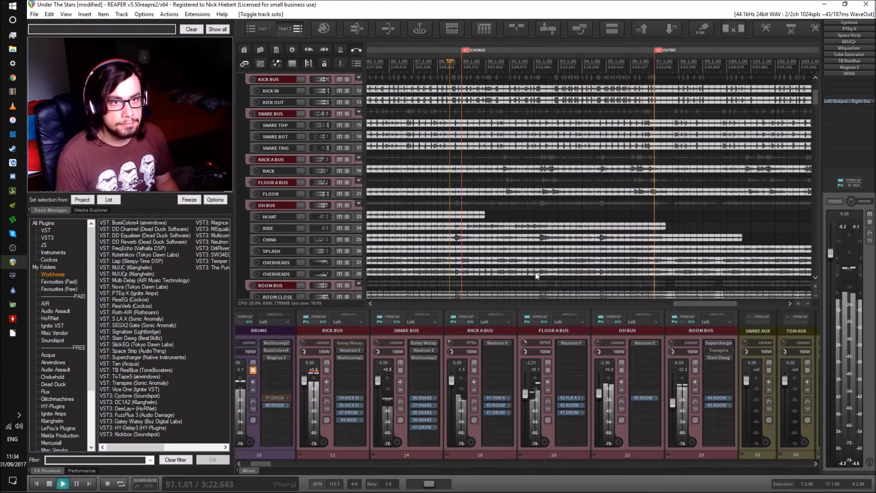
key(space)
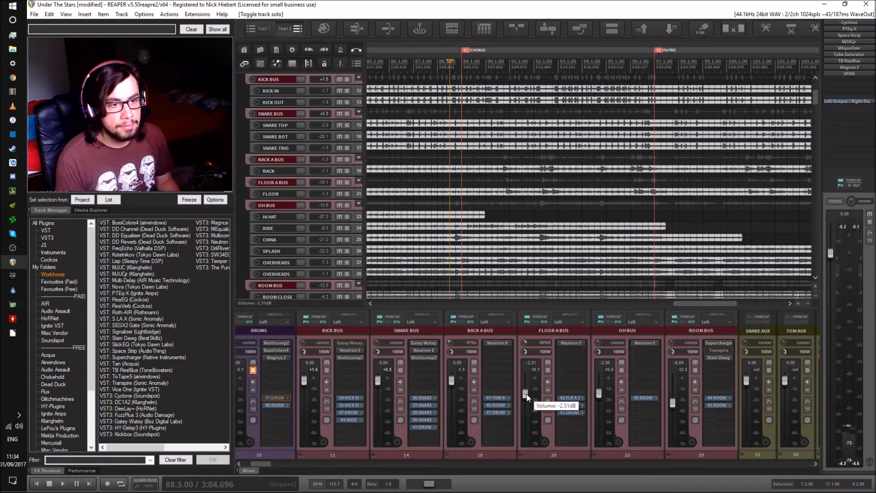
Step: Reset the Floor A Bus volume to 0.00 dB and return the timeline to the last chorus
key(ctrl+z)
double_click(526, 395)
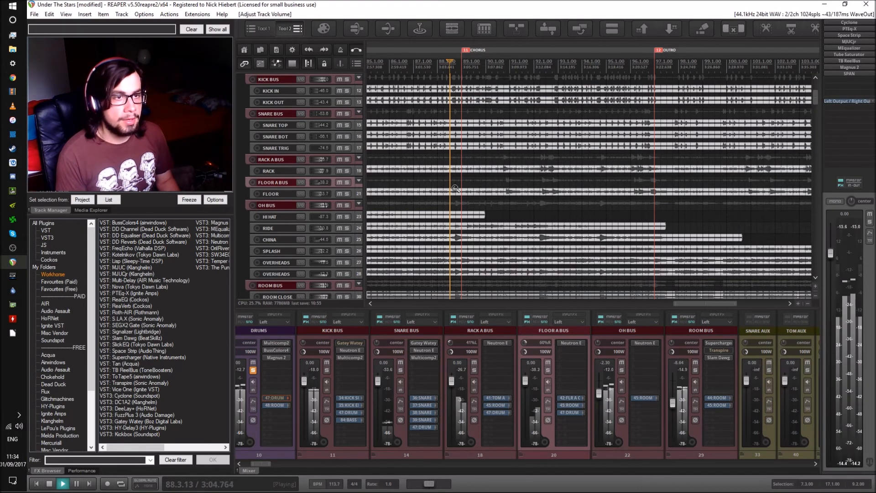
scroll(456, 213, left, 6)
scroll(473, 221, up, 1)
scroll(473, 221, down, 5)
scroll(474, 221, left, 3)
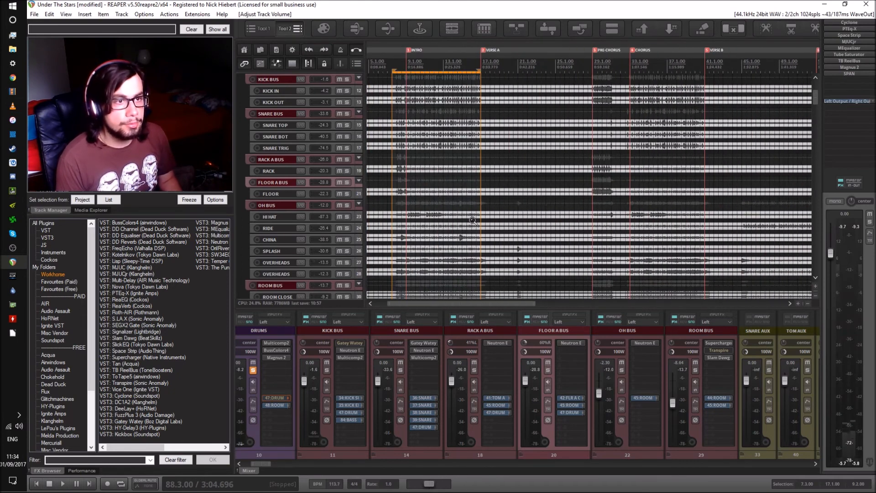
scroll(471, 226, right, 6)
scroll(469, 226, left, 3)
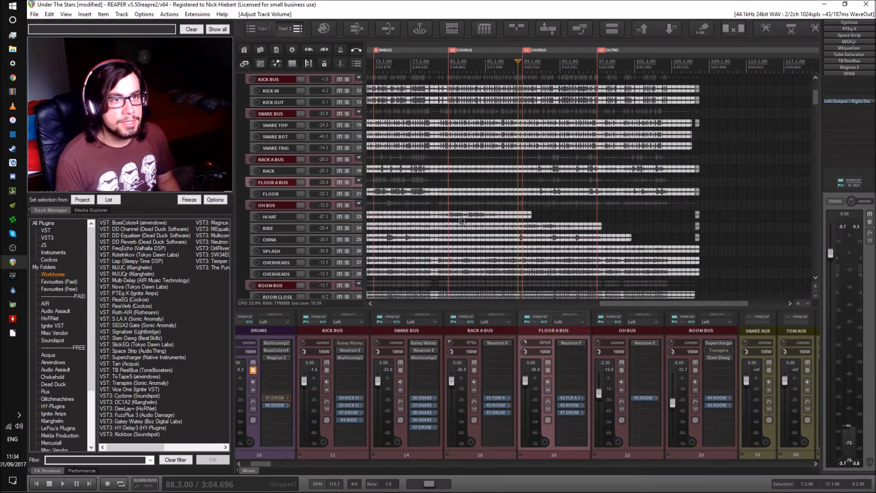
scroll(494, 171, up, 2)
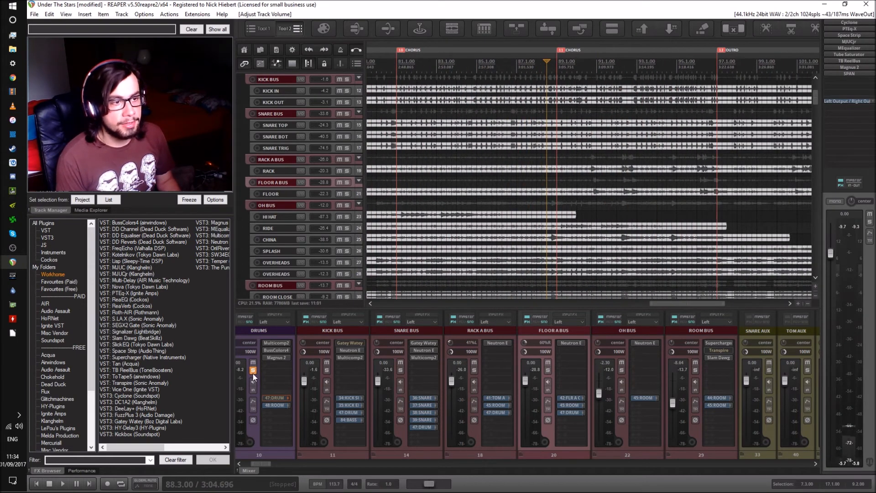
Step: Unsolo Drums, audition the full mix briefly, and mute Lead A Bus
key(space)
key(space)
drag(259, 463, 337, 458)
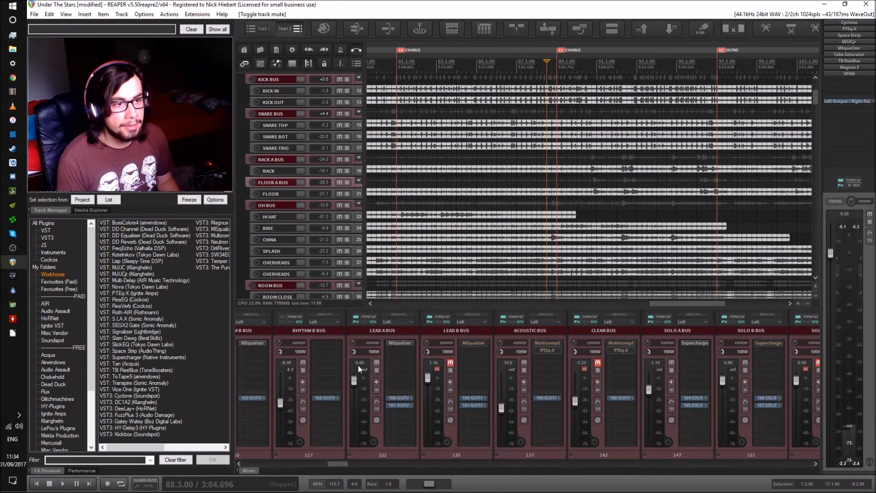
click(377, 362)
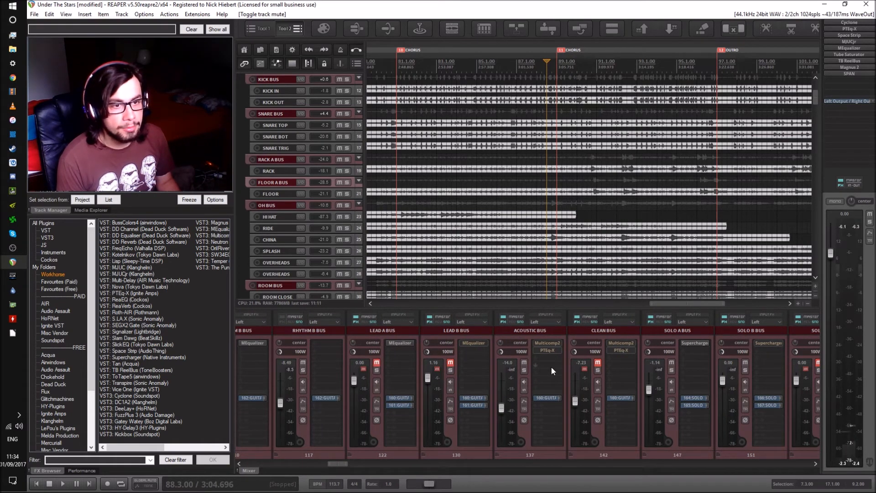
Step: Audition the mix from 88.3.00 with Lead A Bus muted while watching the drum bus levels, and stop playback
scroll(533, 239, down, 2)
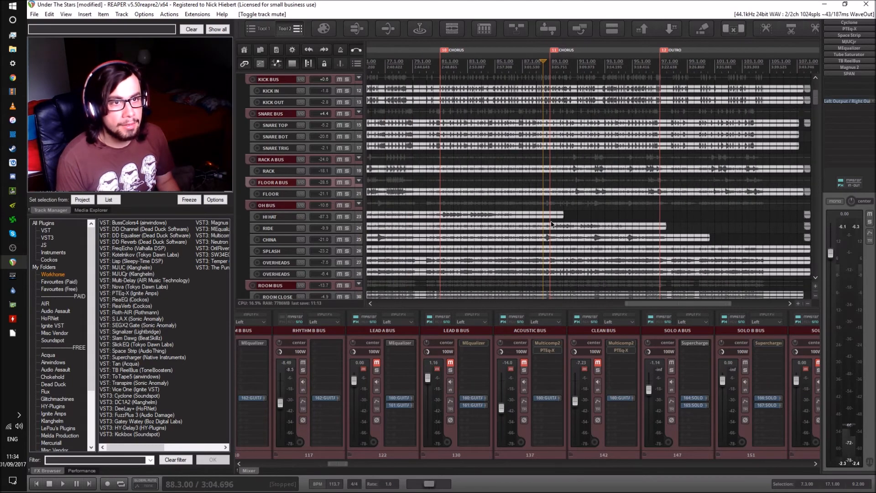
key(space)
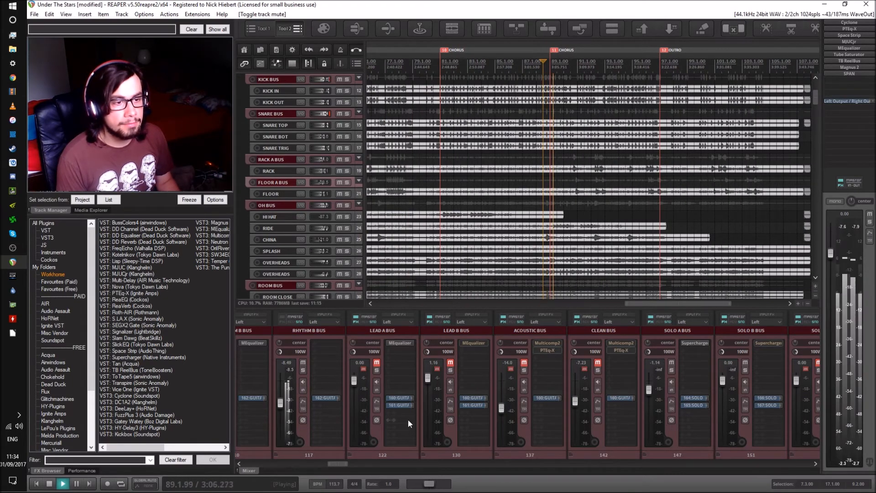
drag(338, 464, 259, 462)
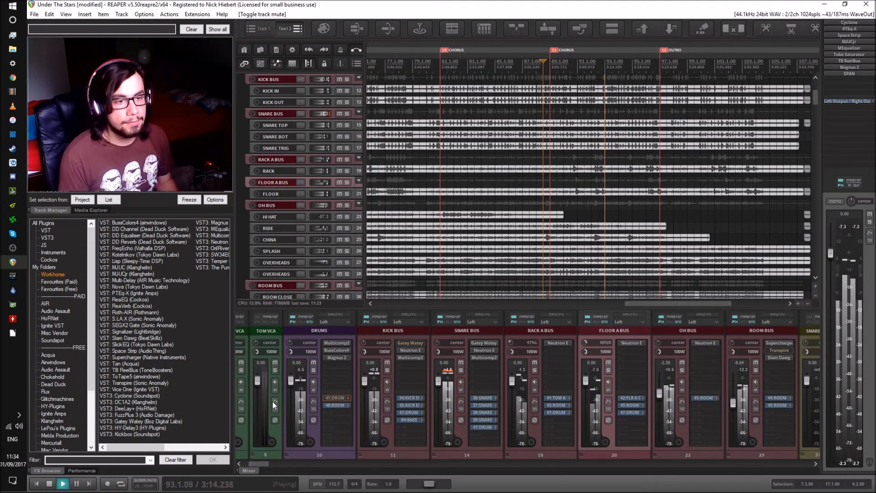
mouse_move(261, 464)
mouse_down()
mouse_move(270, 462)
mouse_move(253, 460)
mouse_up()
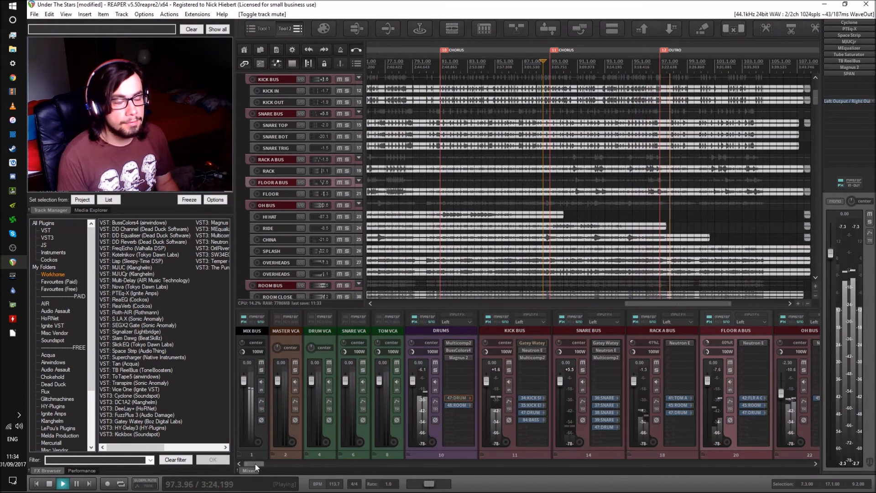
drag(256, 464, 231, 450)
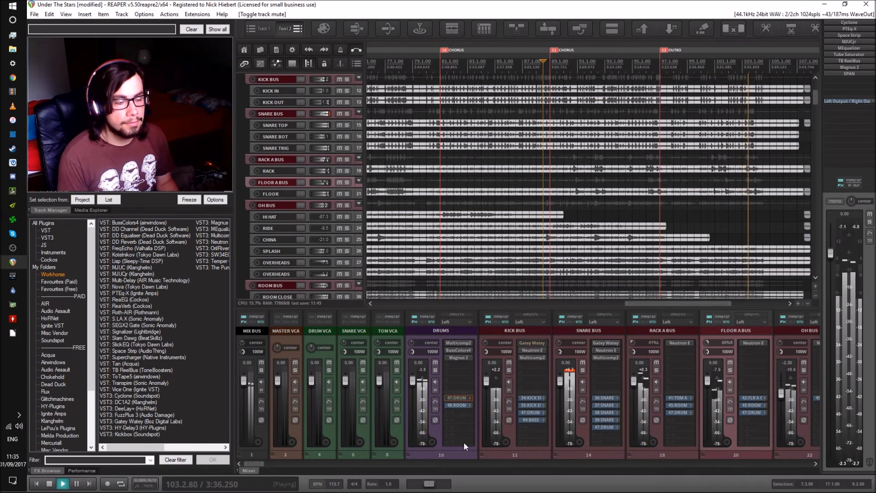
key(space)
Step: Set the volume of the unmuted rhythm guitar bus on track 117 to -12.7 dB while auditioning from 88.3.00
drag(257, 464, 335, 462)
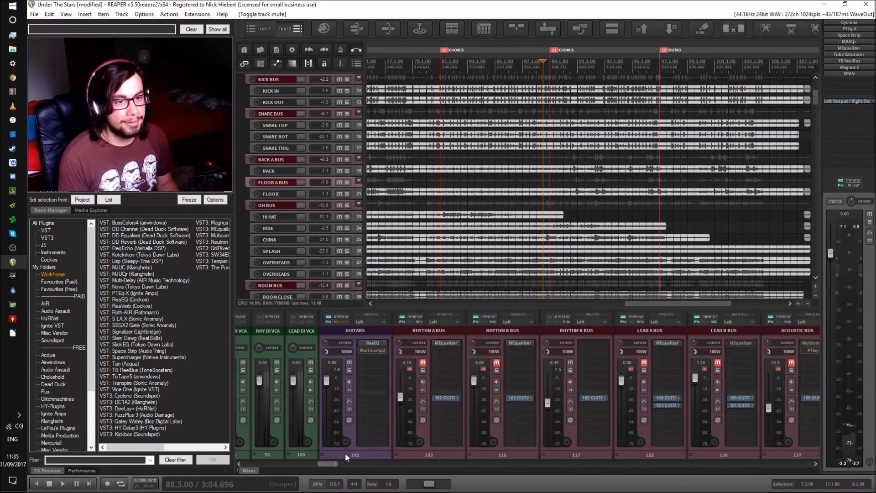
scroll(550, 412, down, 4)
key(space)
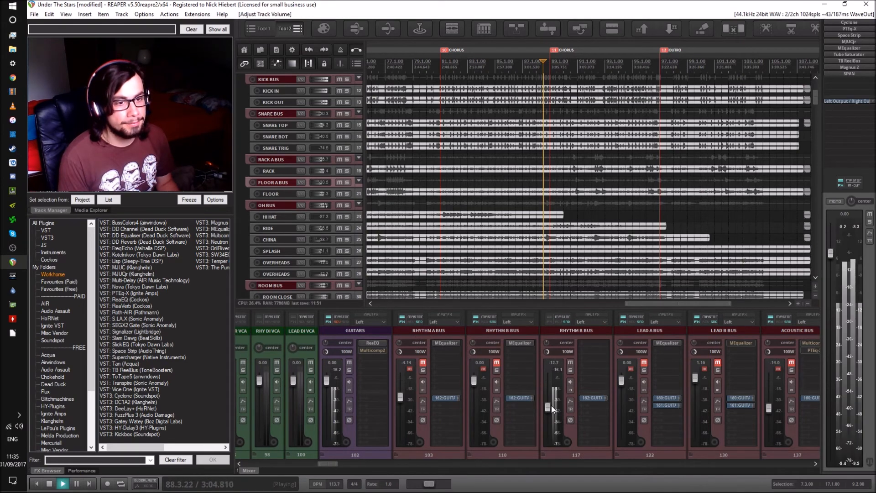
scroll(549, 414, down, 3)
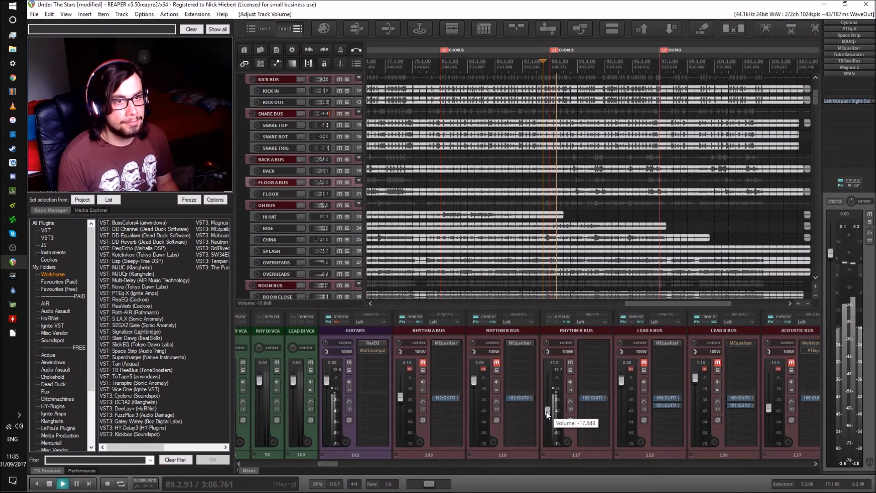
scroll(550, 410, up, 3)
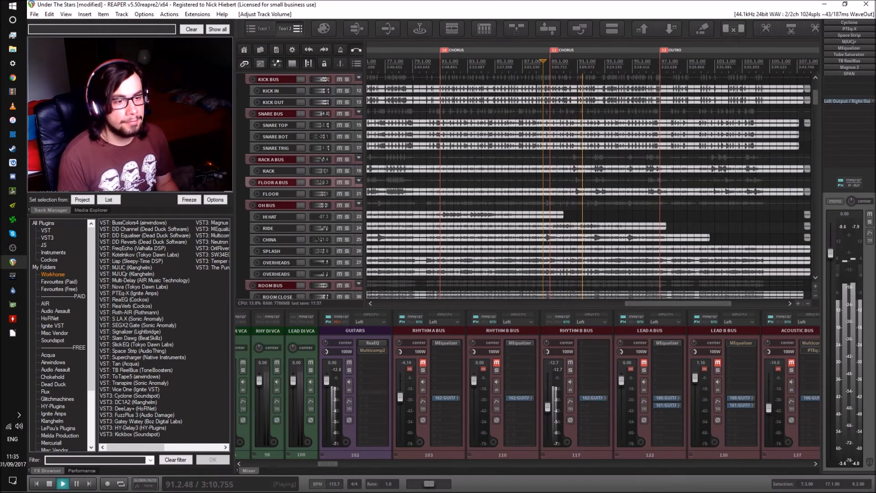
Step: Solo and audition Rack A Bus and Floor A Bus from 90.3.00, and open Rack A Bus's Neutron Elements plugin
drag(325, 462, 241, 449)
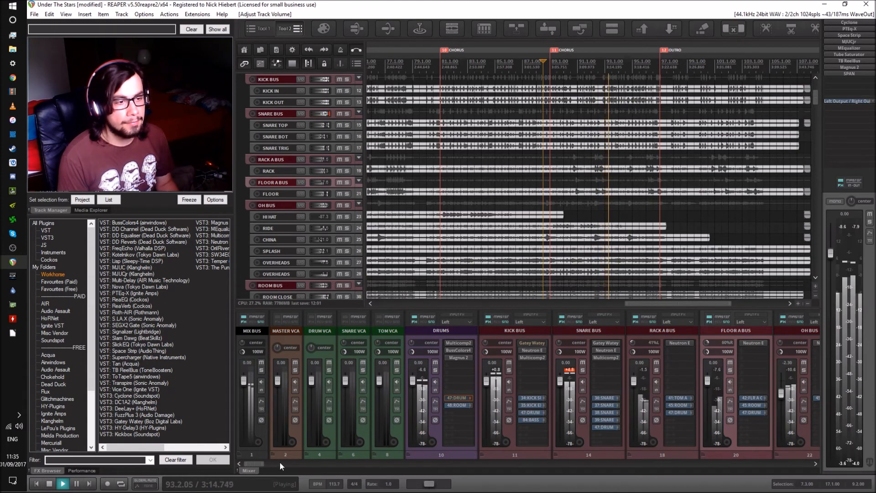
drag(255, 463, 267, 463)
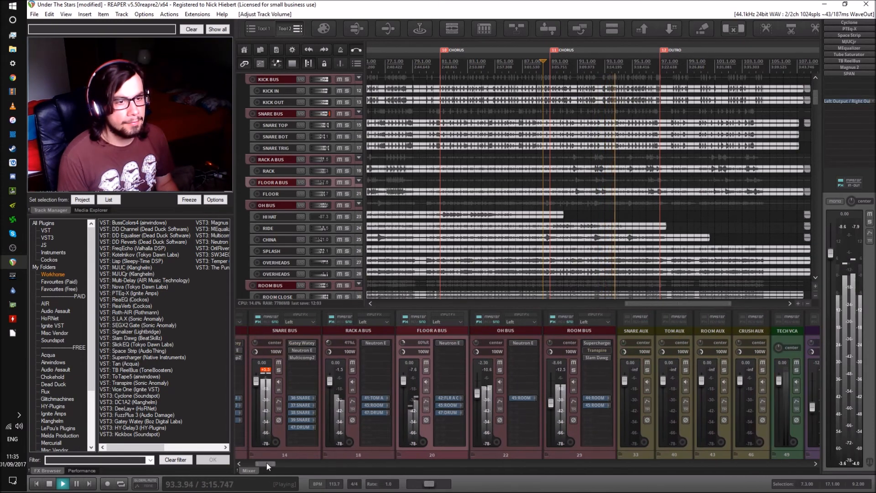
click(353, 370)
click(426, 370)
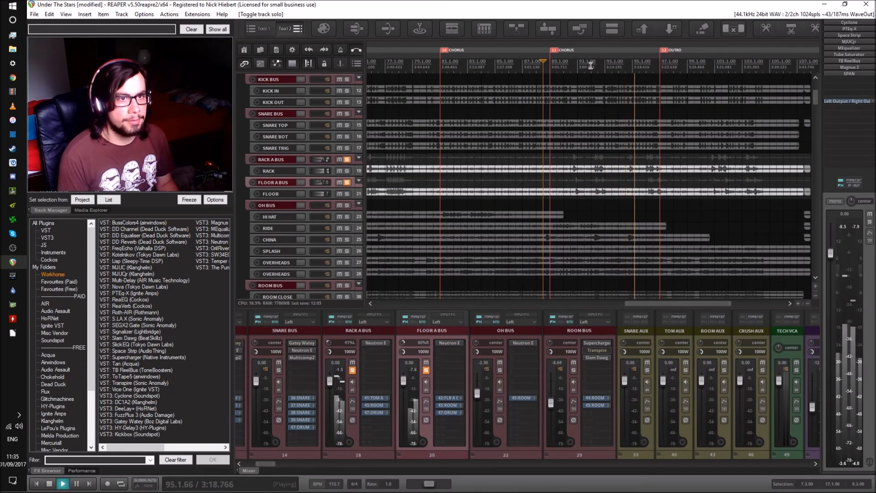
click(567, 69)
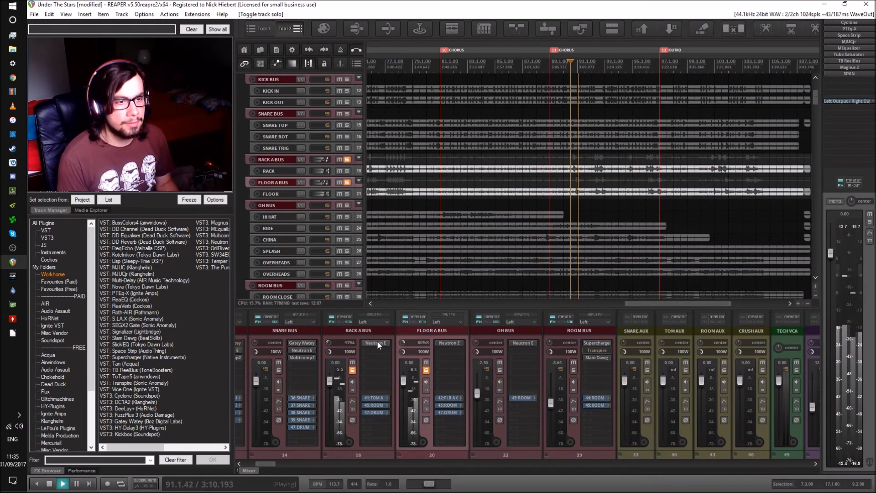
key(space)
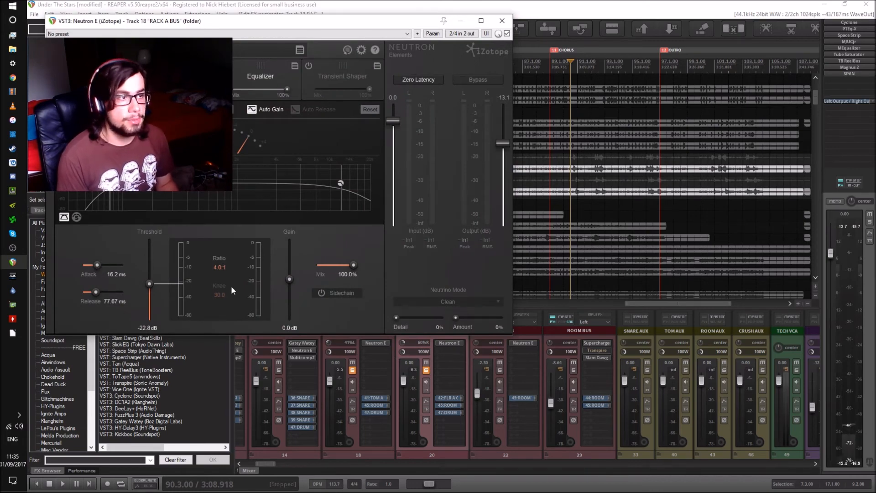
Step: Close Rack A Bus's Neutron Elements plugin, unsolo Rack A Bus and Floor A Bus, and audition the full mix from 76.3.00
click(506, 24)
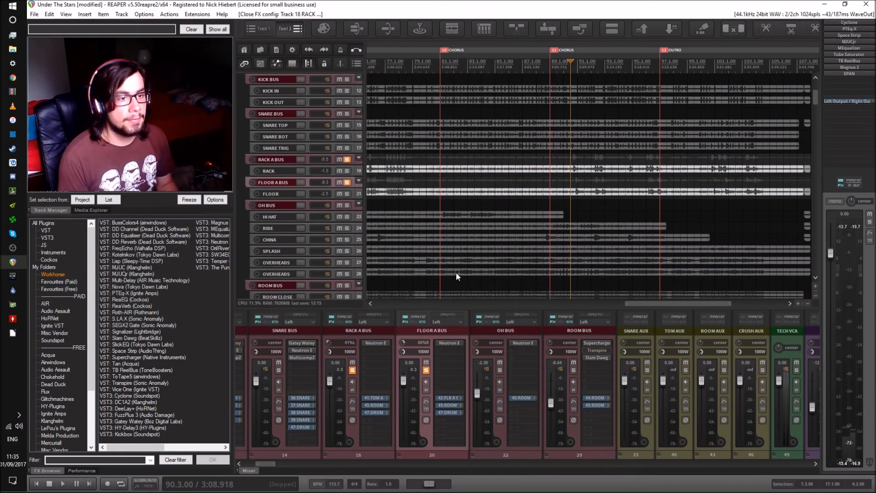
drag(266, 465, 265, 465)
click(379, 64)
key(space)
click(348, 159)
click(348, 182)
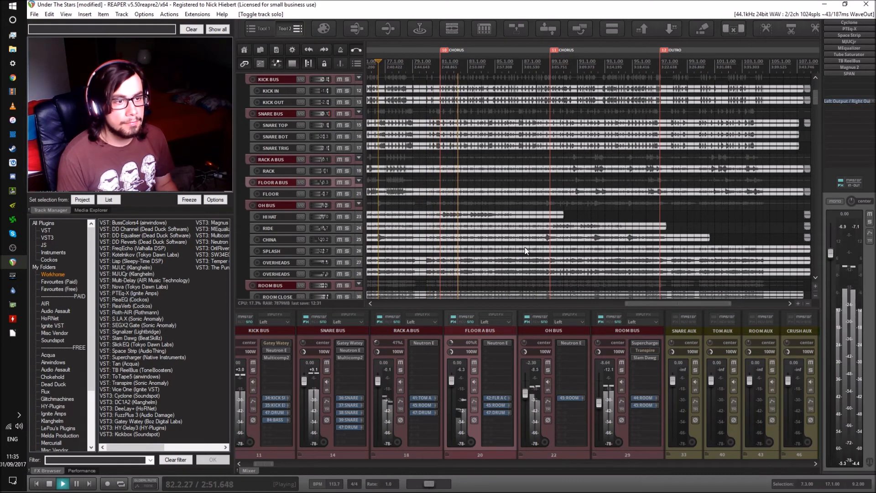
scroll(524, 251, left, 4)
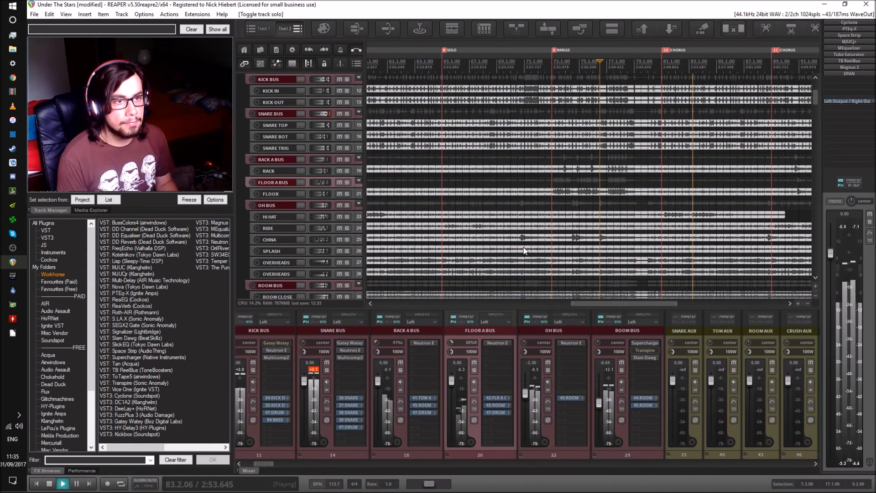
scroll(525, 251, right, 2)
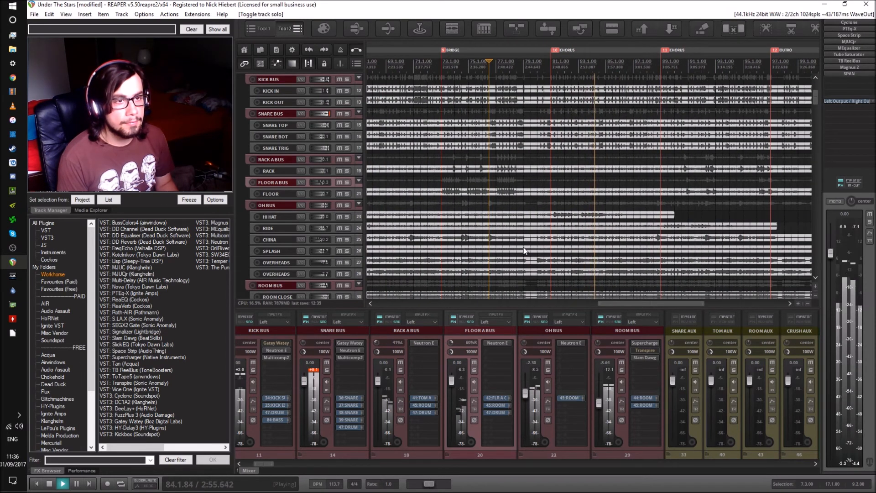
key(space)
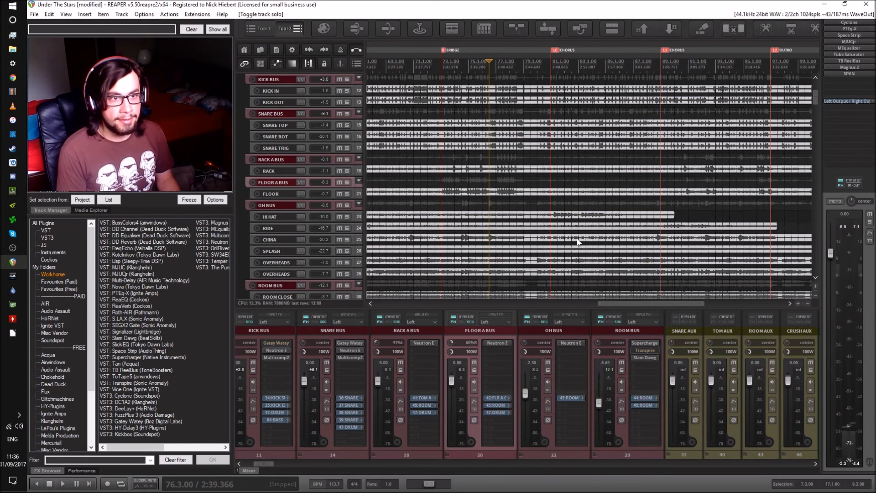
scroll(578, 242, left, 10)
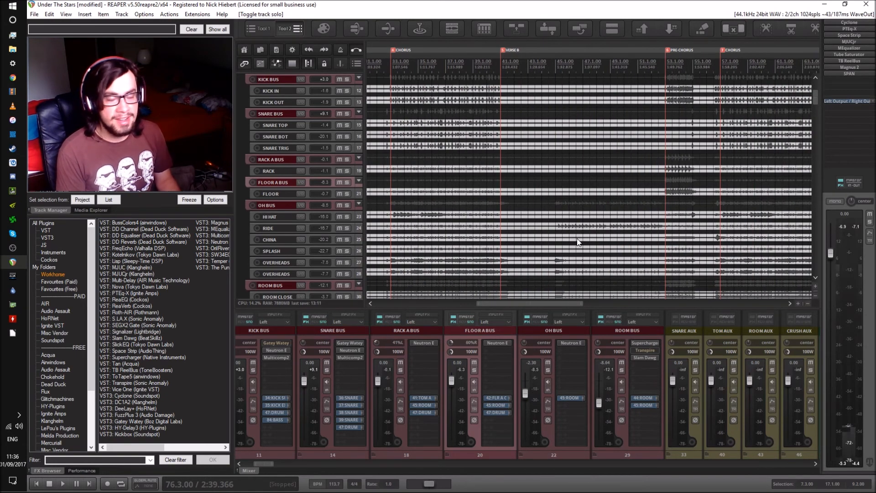
scroll(577, 242, right, 3)
scroll(577, 242, right, 2)
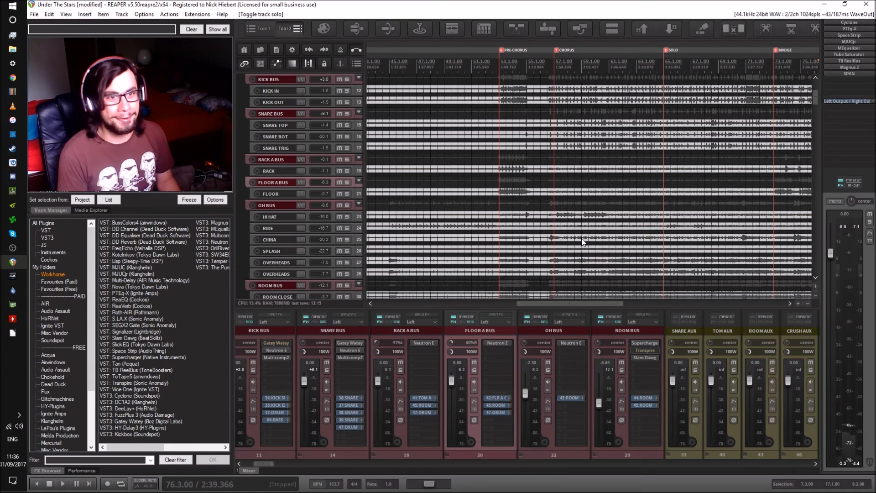
scroll(574, 235, right, 4)
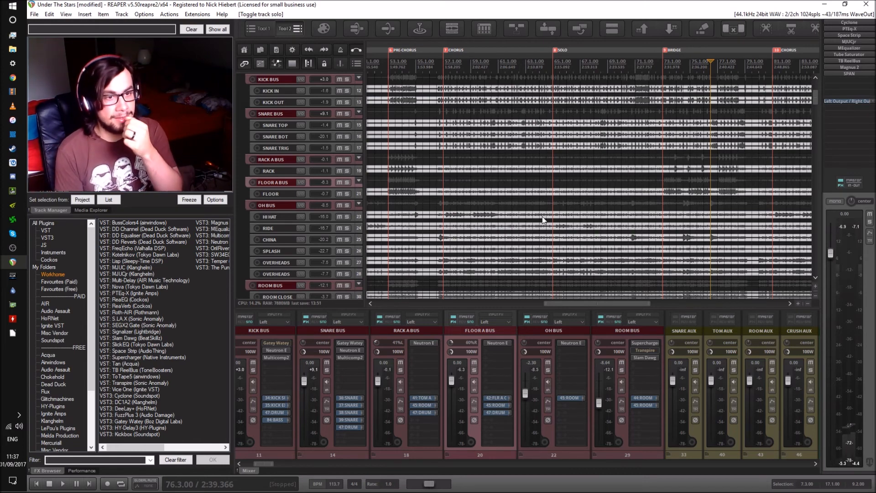
Step: Unfreeze the Kick In track to restore its previous MIDI items and FX
scroll(546, 220, up, 1)
scroll(543, 219, right, 6)
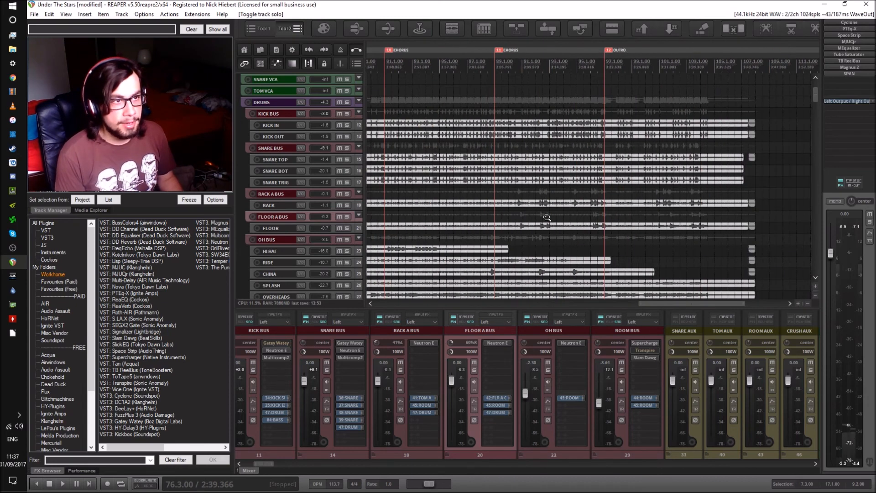
click(280, 125)
scroll(281, 126, up, 5)
scroll(405, 204, up, 2)
right_click(404, 201)
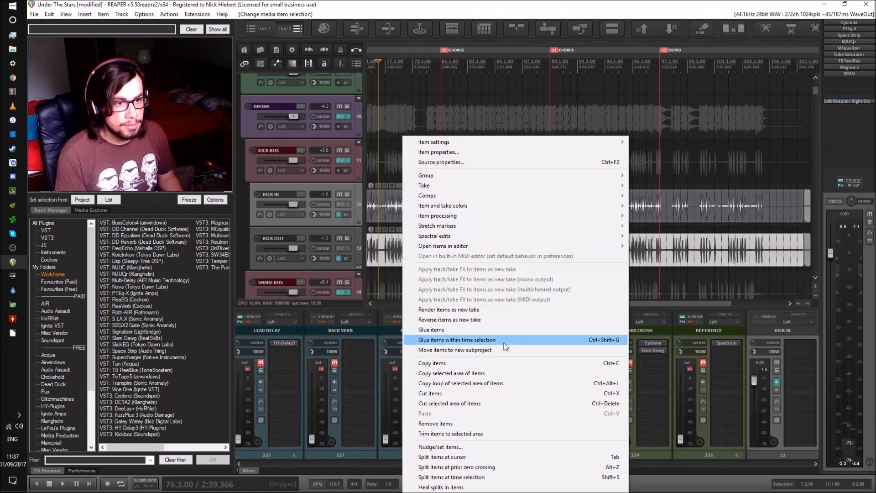
right_click(355, 194)
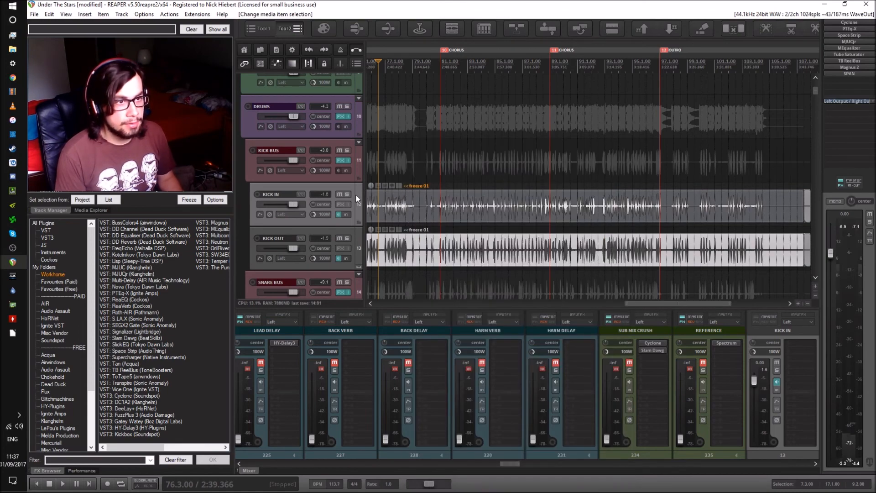
right_click(355, 193)
mouse_move(446, 296)
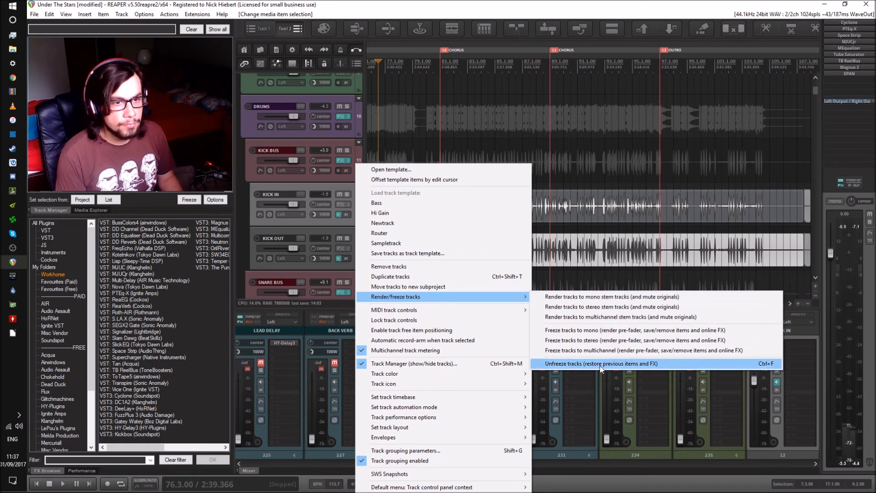
click(601, 364)
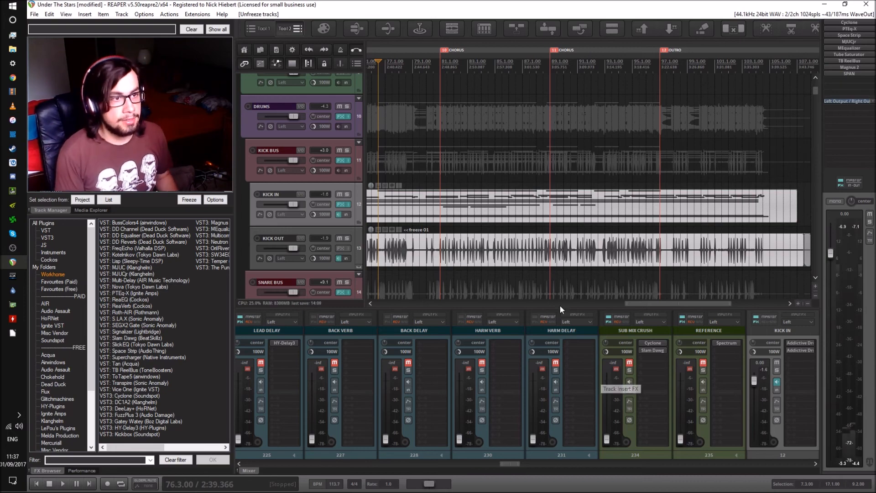
Step: Open the Kick In MIDI item for editing and select the lower row of kick notes from about bar 70 to the end
double_click(398, 186)
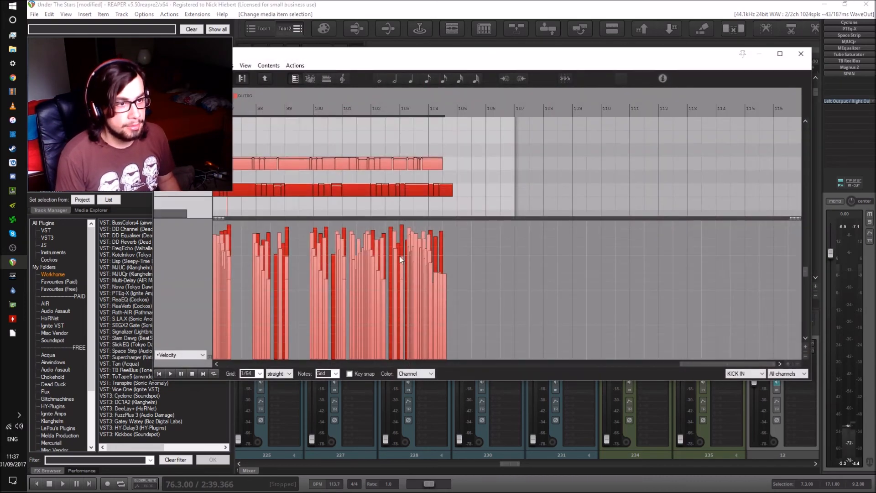
click(481, 198)
drag(476, 180, 210, 219)
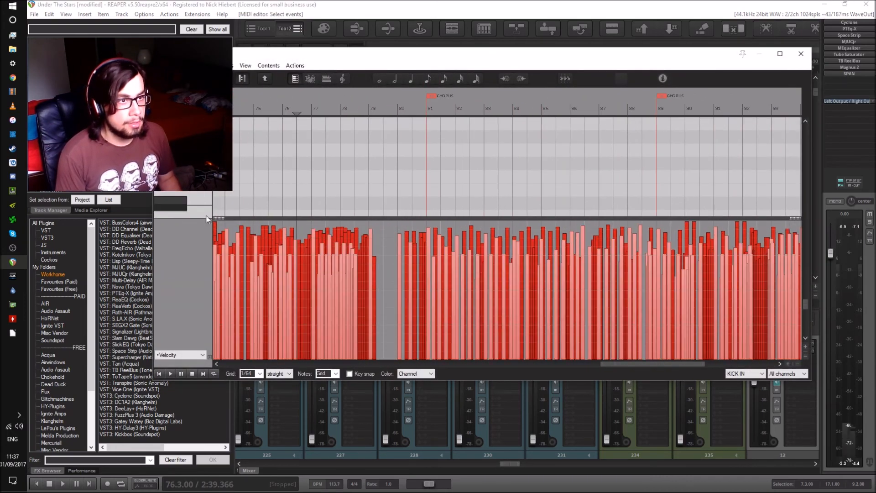
Step: Examine the Kick In note velocities across the song, especially around bars 70 to 72 and the outro, and close the MIDI editor
scroll(256, 188, down, 4)
scroll(283, 182, down, 3)
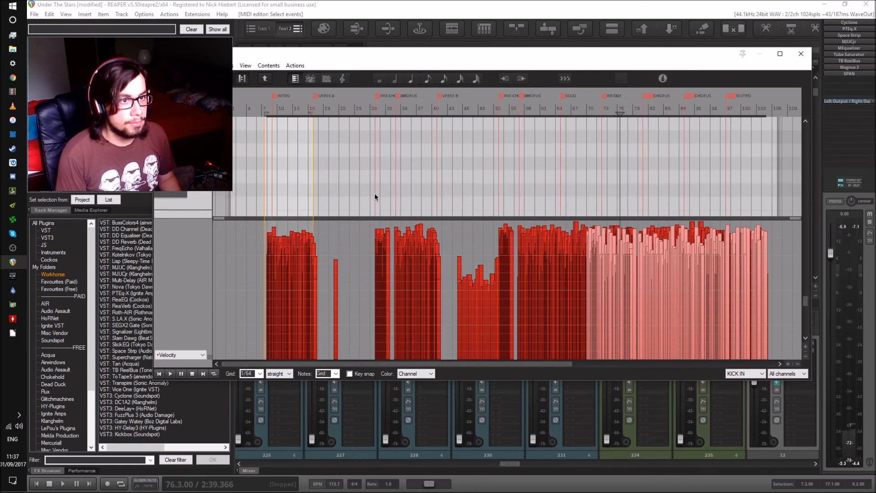
scroll(563, 190, up, 3)
scroll(738, 192, up, 6)
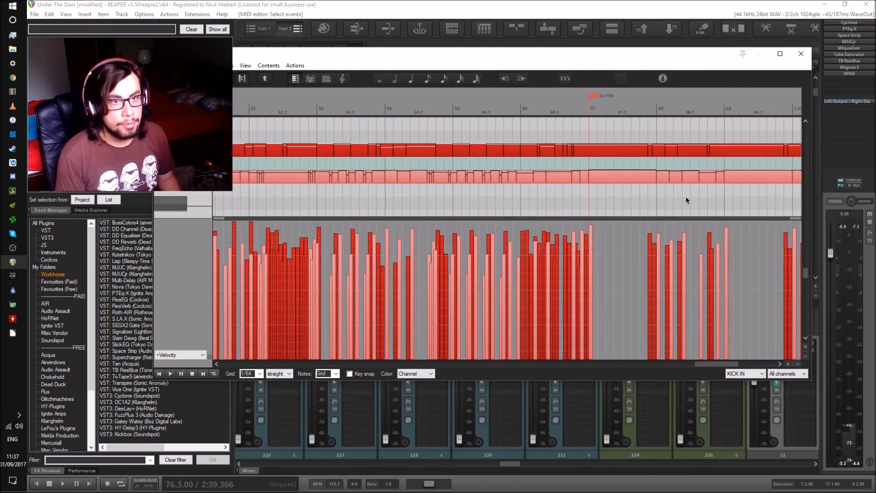
scroll(303, 203, up, 3)
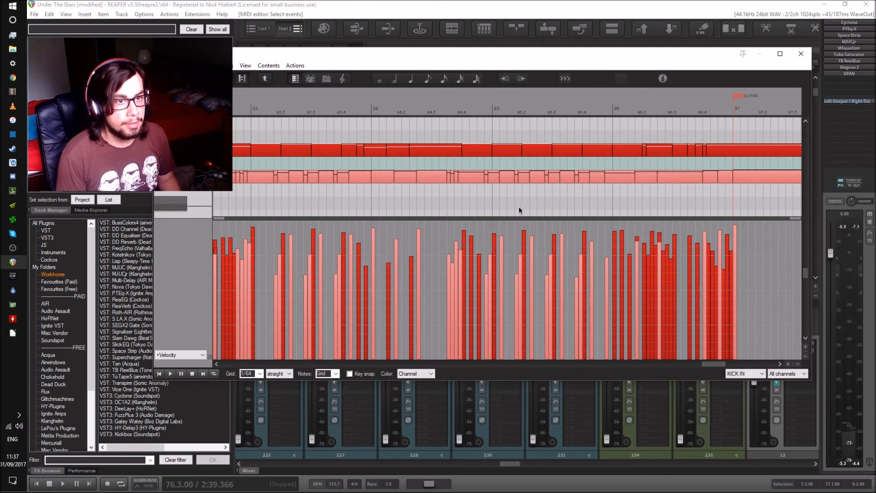
scroll(385, 224, right, 10)
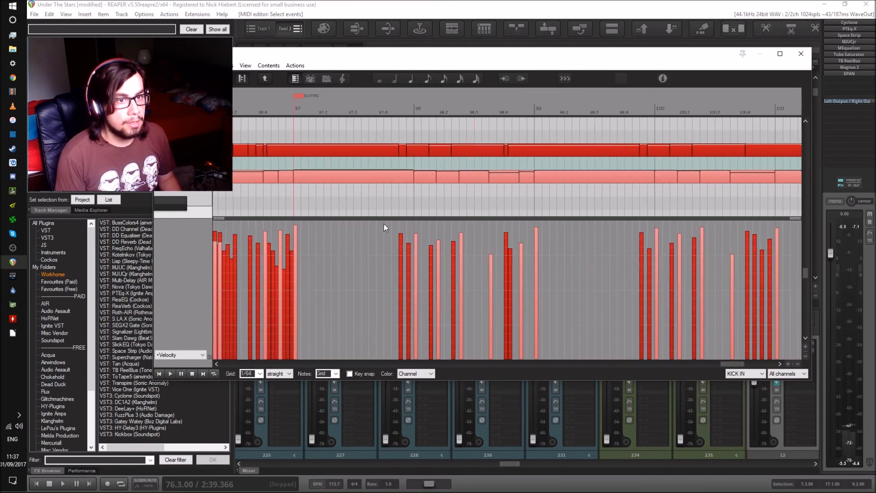
scroll(385, 223, down, 5)
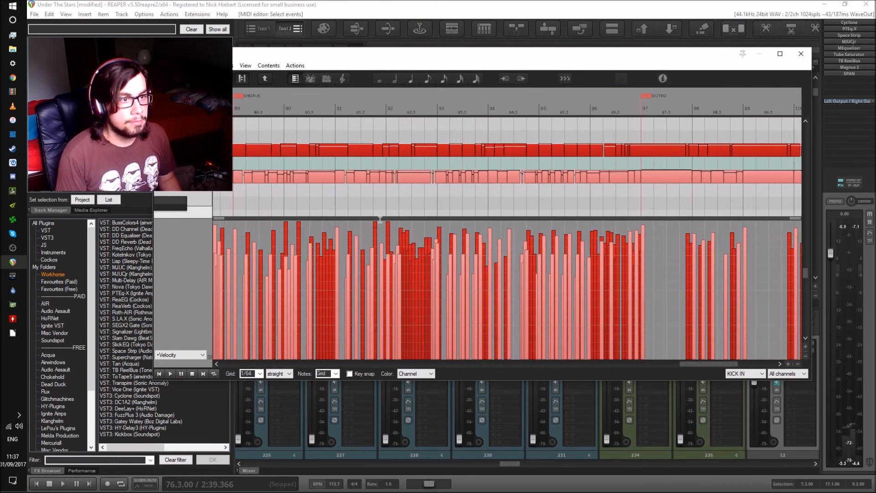
scroll(380, 220, left, 15)
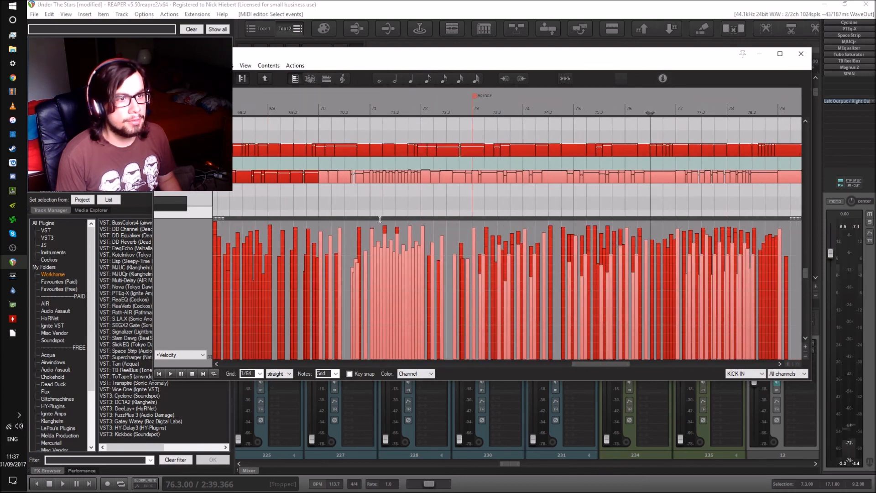
scroll(459, 201, up, 6)
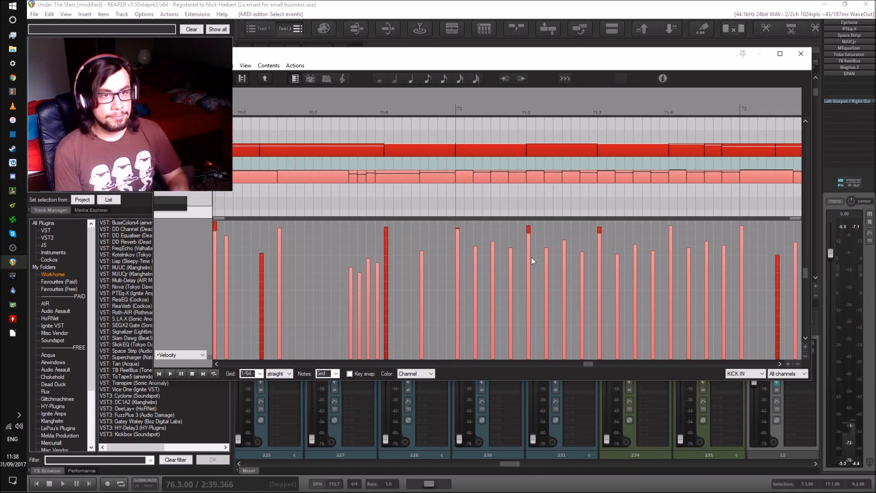
scroll(543, 264, down, 4)
scroll(562, 176, up, 4)
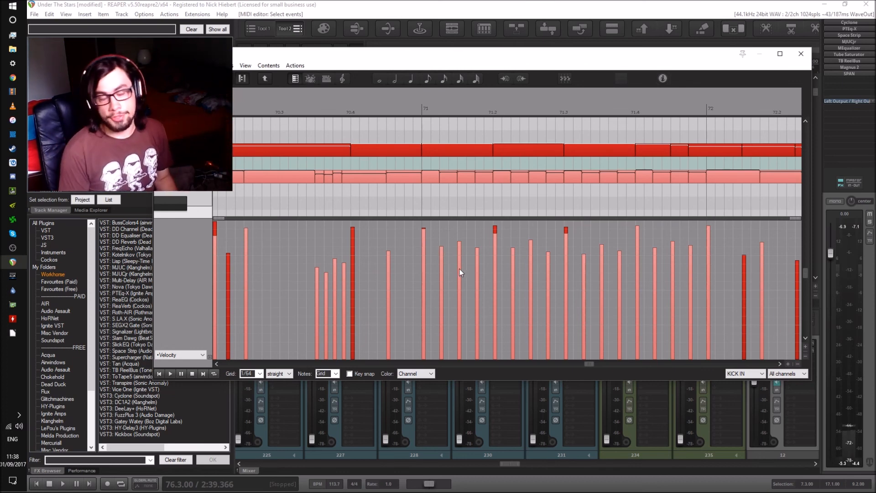
scroll(460, 269, down, 10)
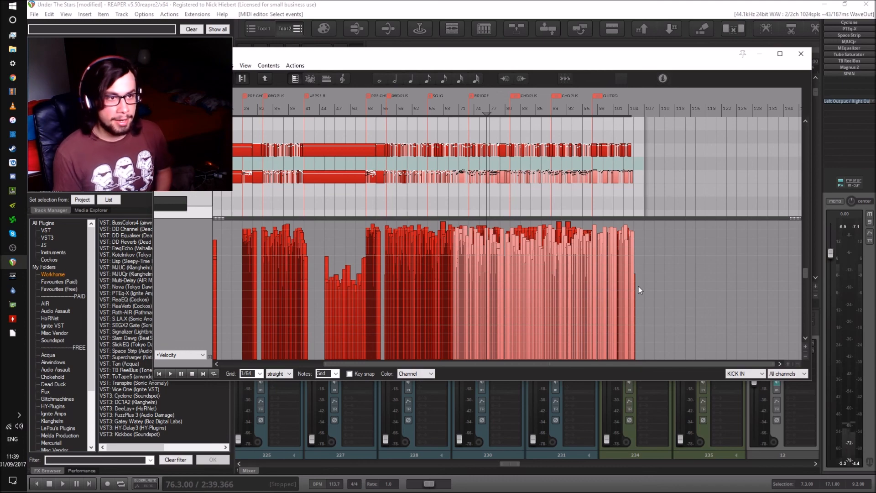
scroll(685, 274, up, 3)
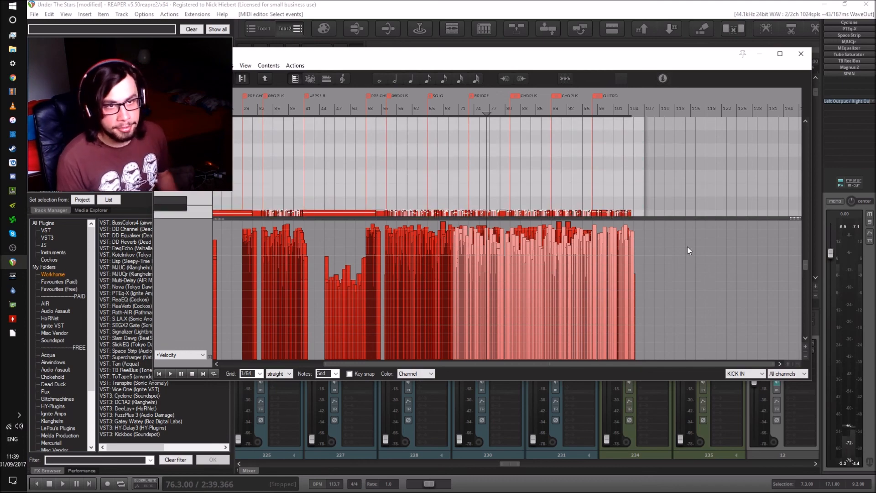
click(801, 54)
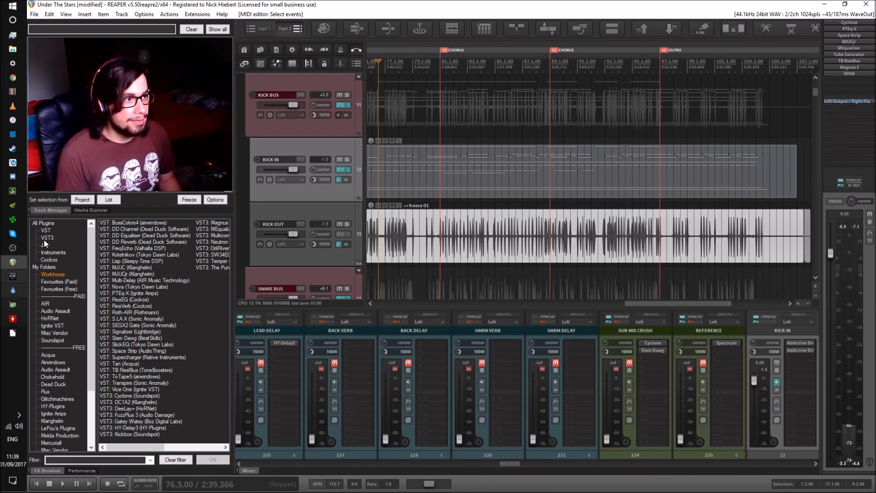
scroll(493, 236, left, 3)
scroll(493, 236, down, 6)
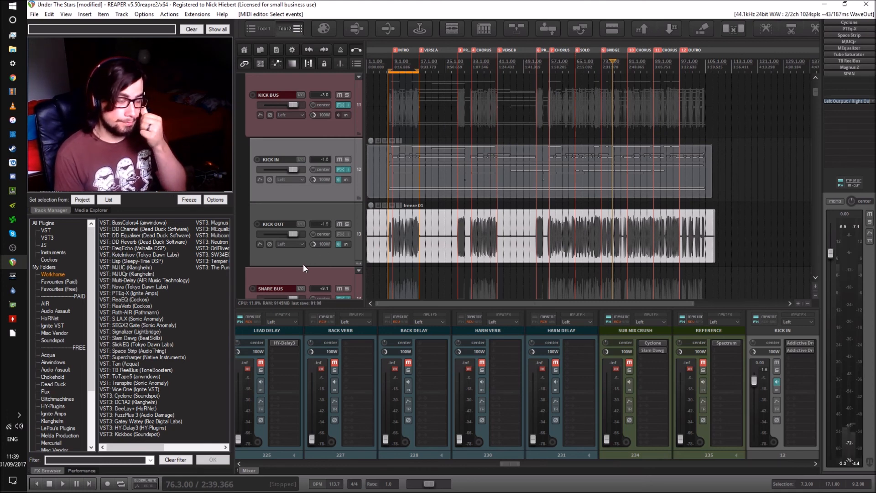
mouse_move(16, 251)
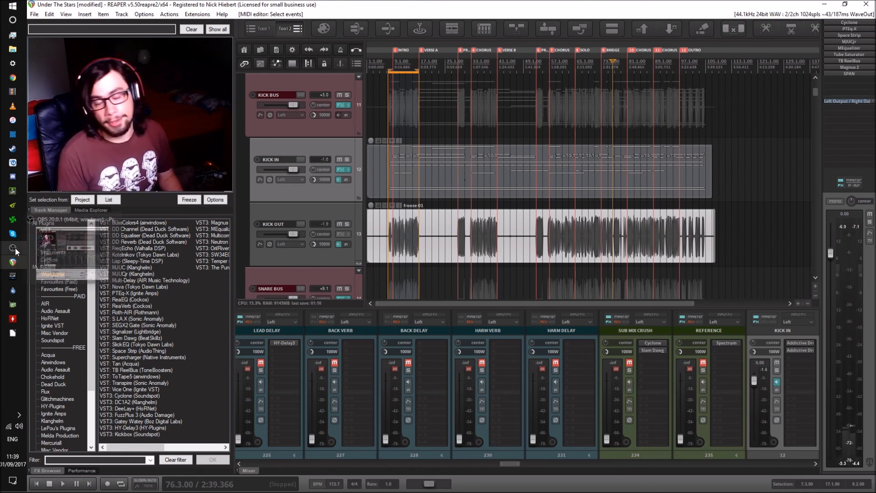